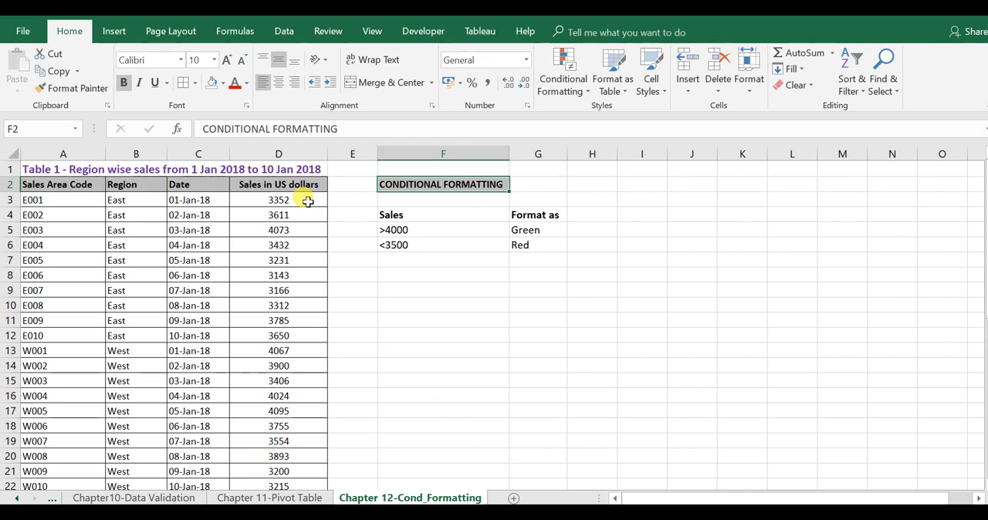
Step: Review the criteria in F4:G6 that pair sales above 4000 with green and sales below 3500 with red
drag(398, 216, 530, 245)
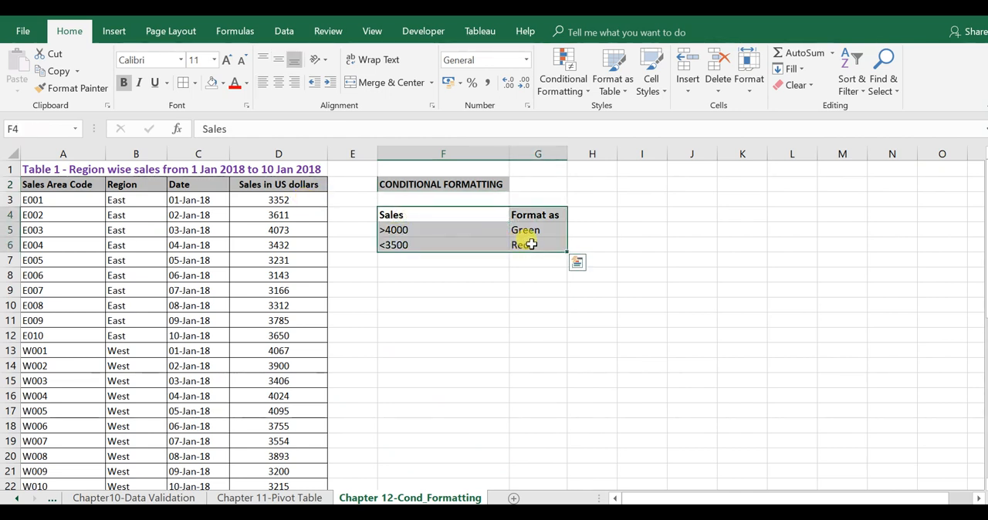
click(416, 231)
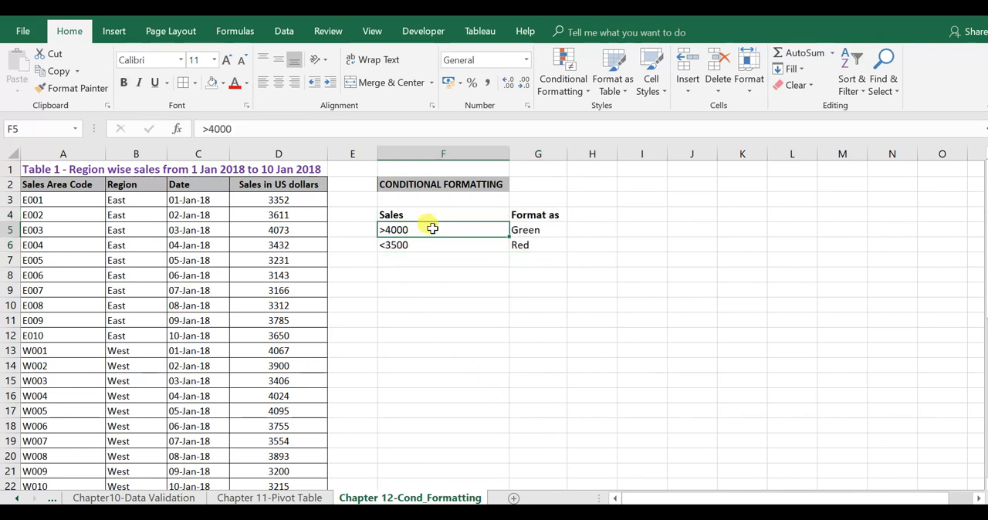
click(526, 230)
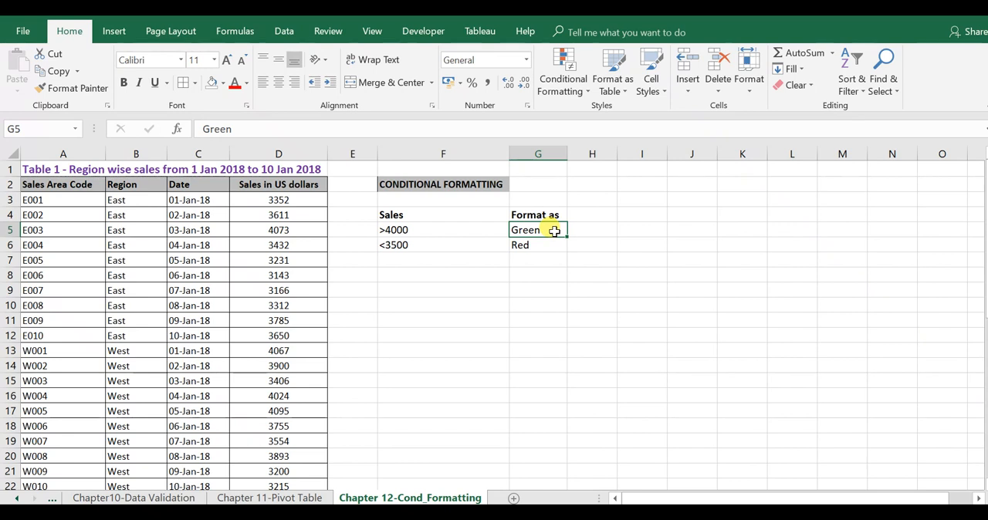
click(436, 245)
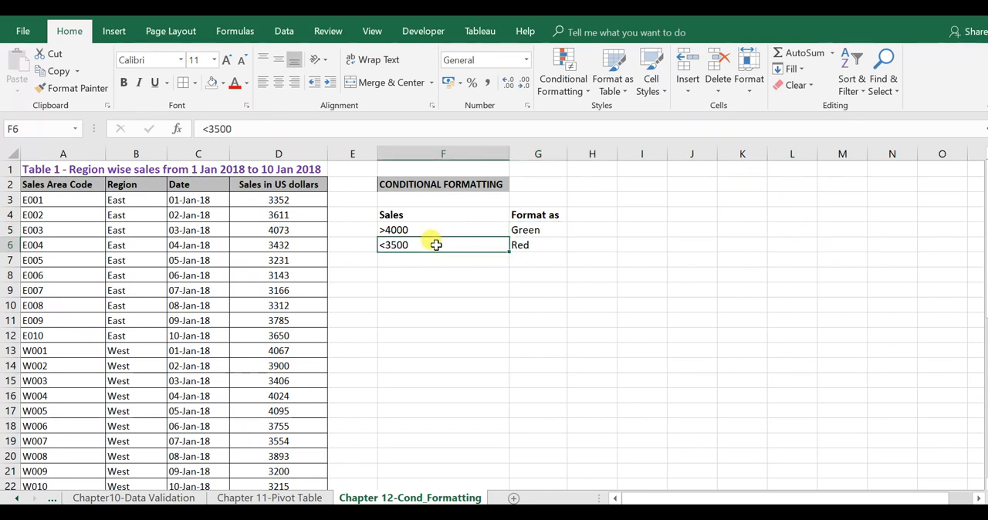
click(525, 245)
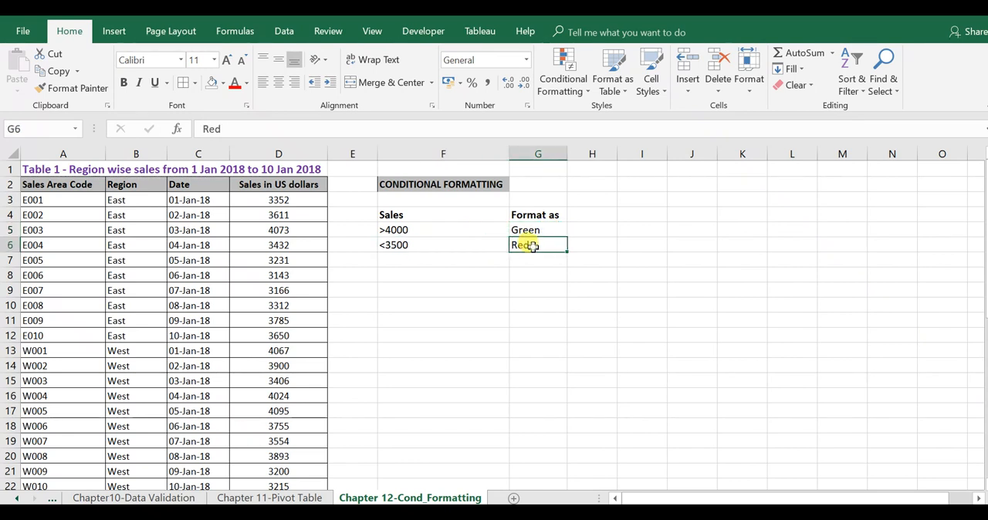
Step: Try manually filling sales cell D3 red and D5 green, and undo both fills
click(299, 202)
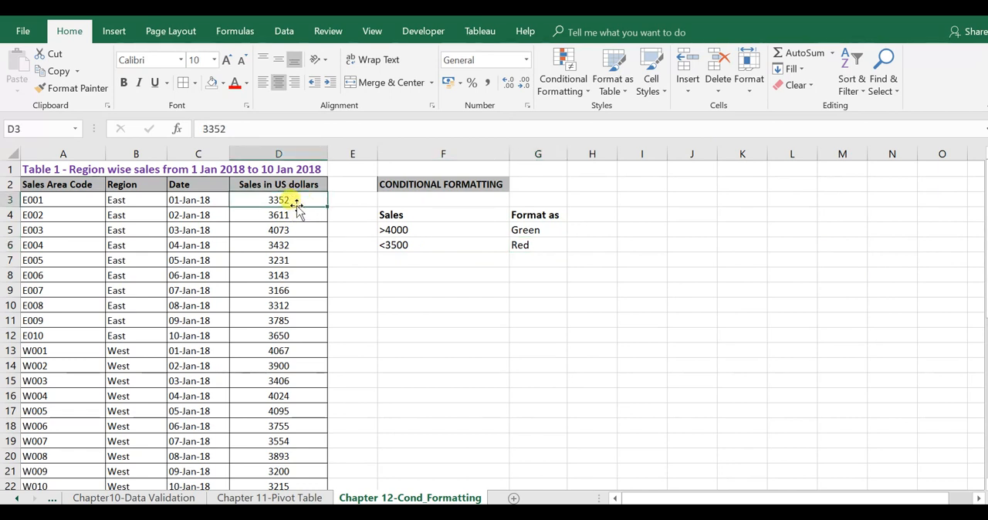
click(224, 83)
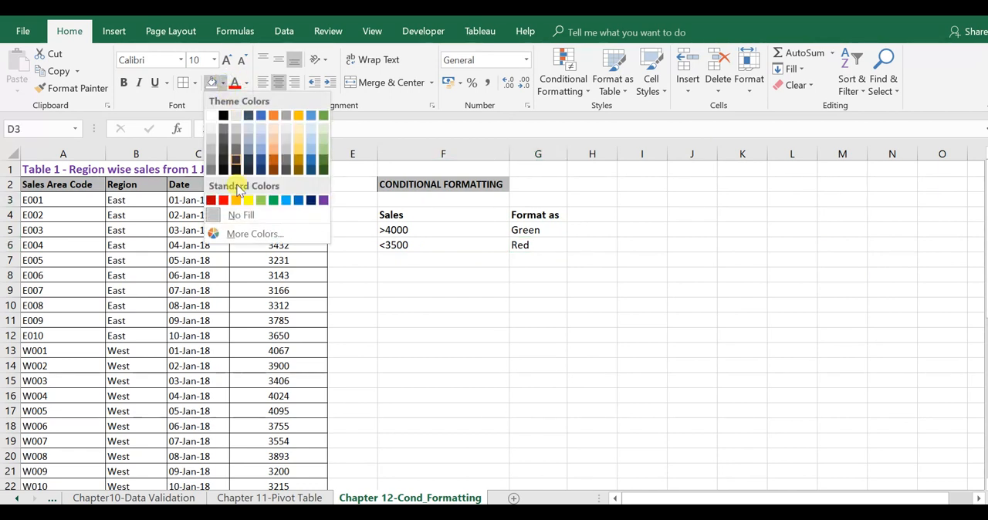
click(223, 200)
click(292, 233)
click(224, 83)
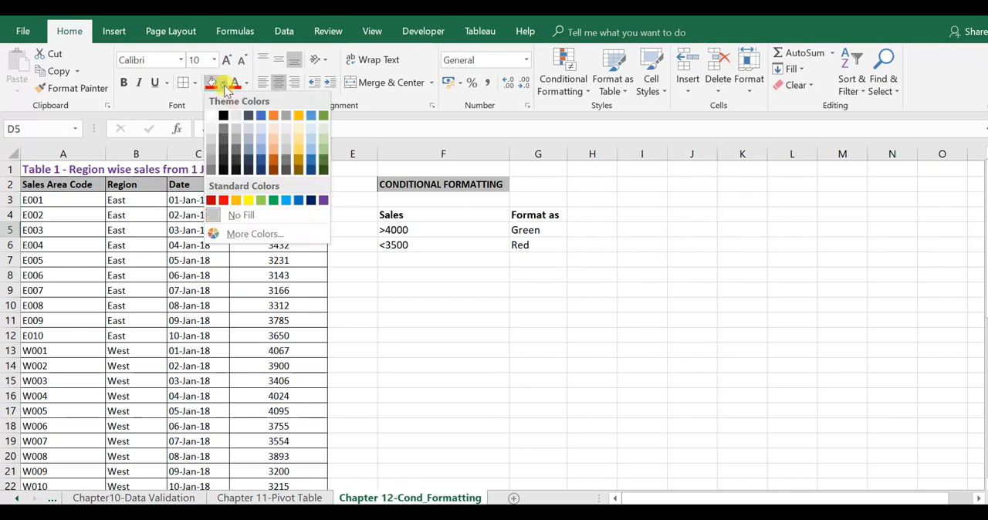
click(278, 204)
click(285, 290)
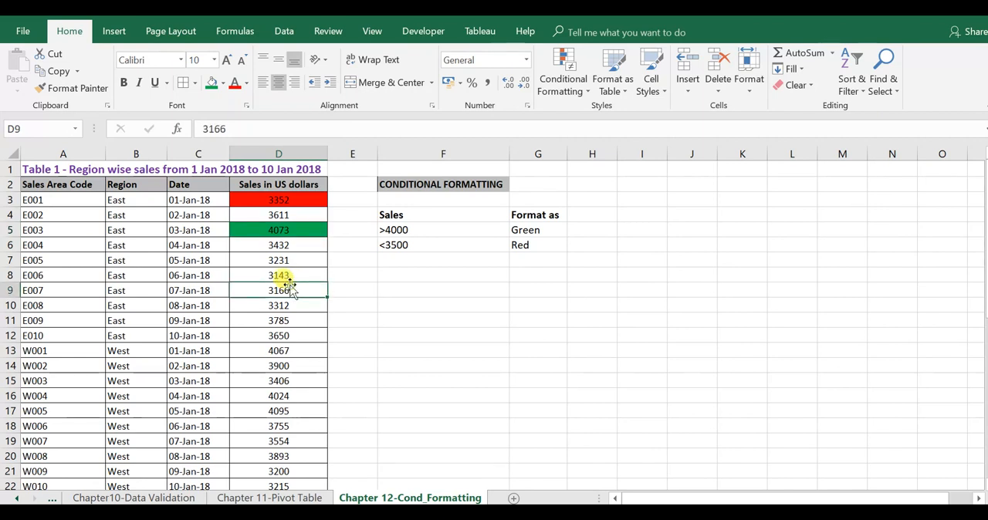
key(ctrl+z)
key(ctrl+z)
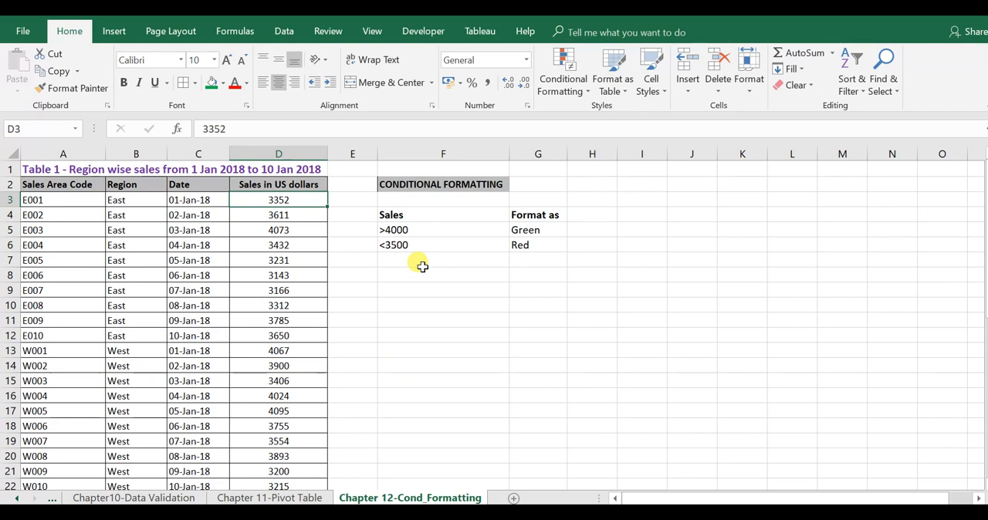
Step: Freeze the title and header rows above cell A3
key(Left)
key(Left)
key(Left)
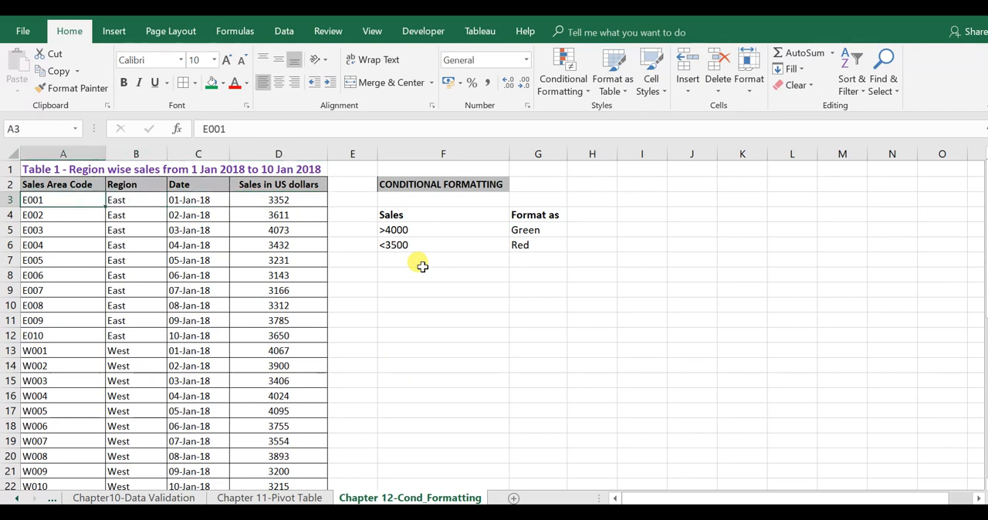
click(371, 29)
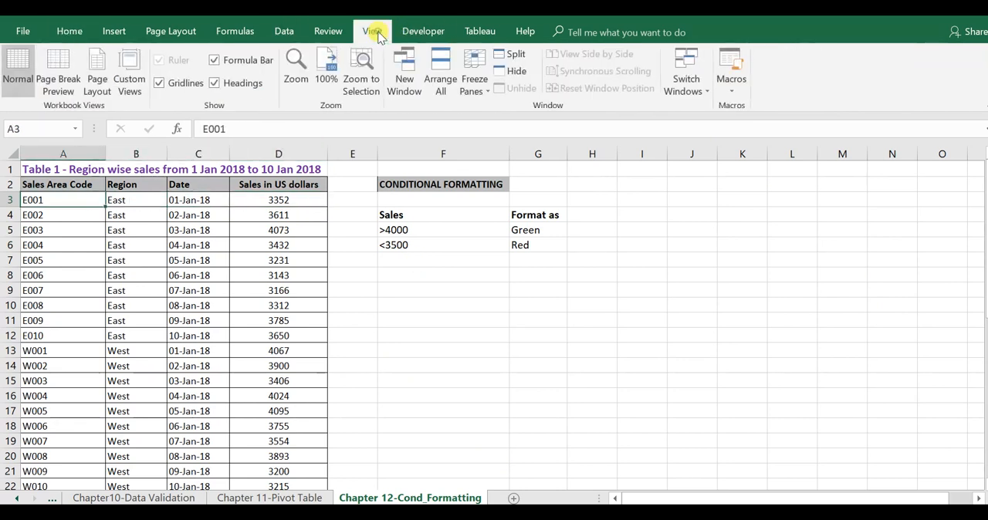
click(477, 92)
click(497, 130)
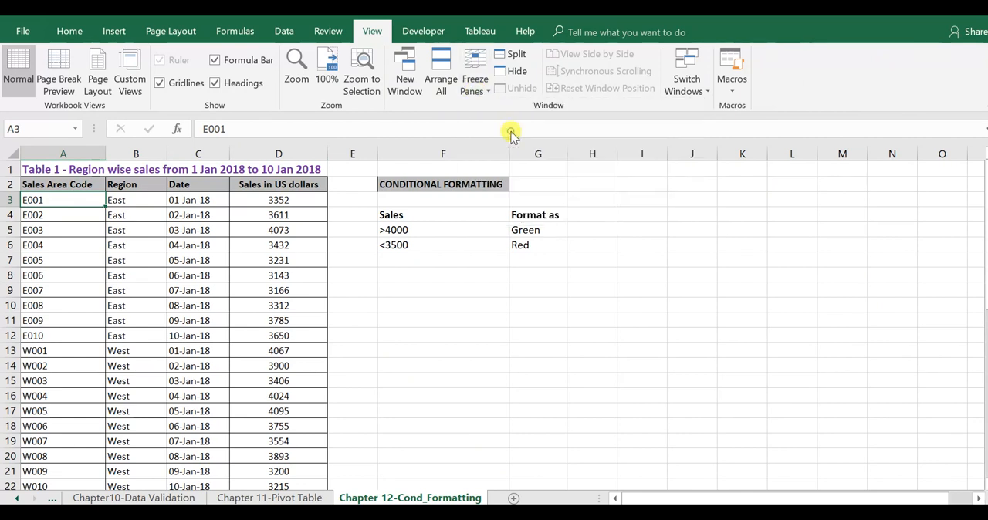
Step: Go to the last row of the sales table and back up to check the frozen header rows
key(Down)
key(ctrl+Down)
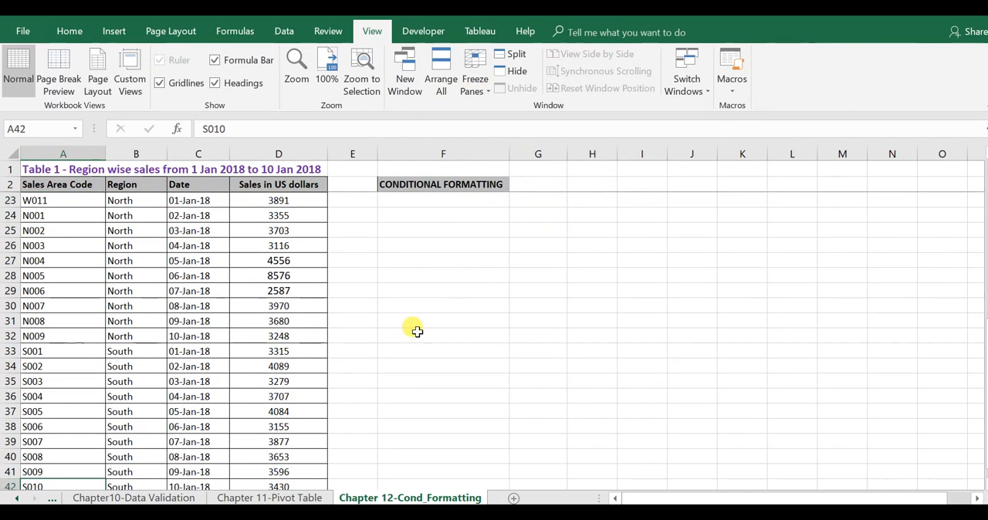
key(Down)
key(Up)
key(ctrl+Up)
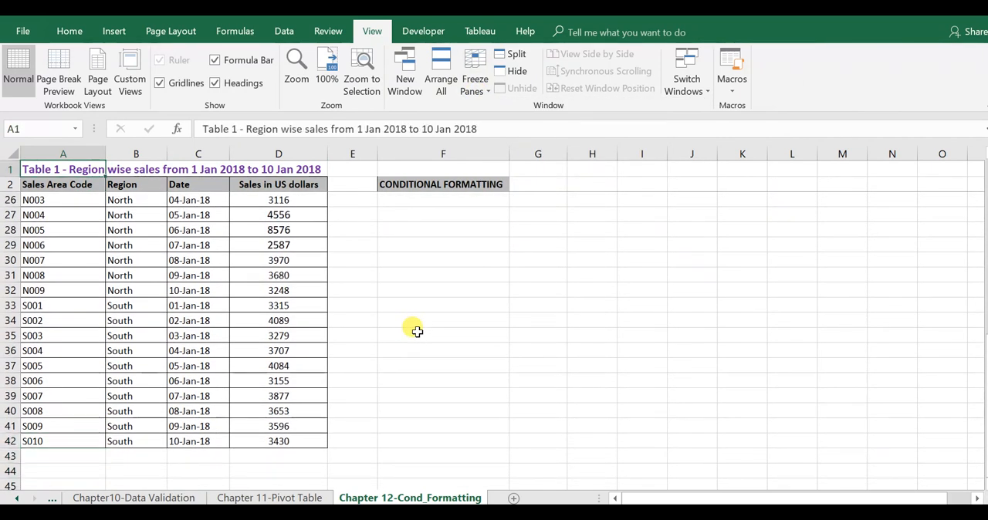
key(Down)
key(Down)
key(Right)
key(Right)
key(Up)
key(Right)
key(Down)
key(Up)
key(Down)
key(ctrl+shift+Down)
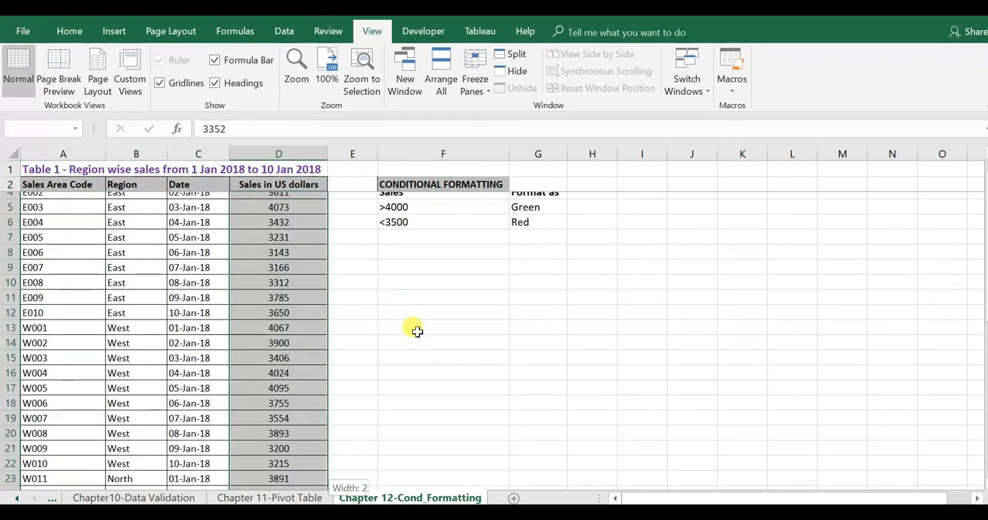
key(Up)
key(Down)
key(Up)
key(Up)
key(Down)
key(Down)
key(ctrl+shift+Down)
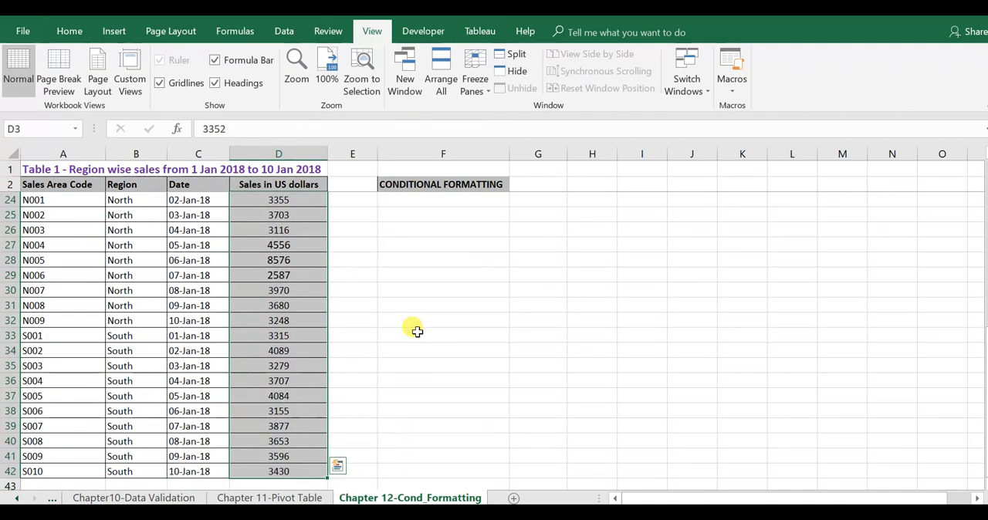
click(68, 31)
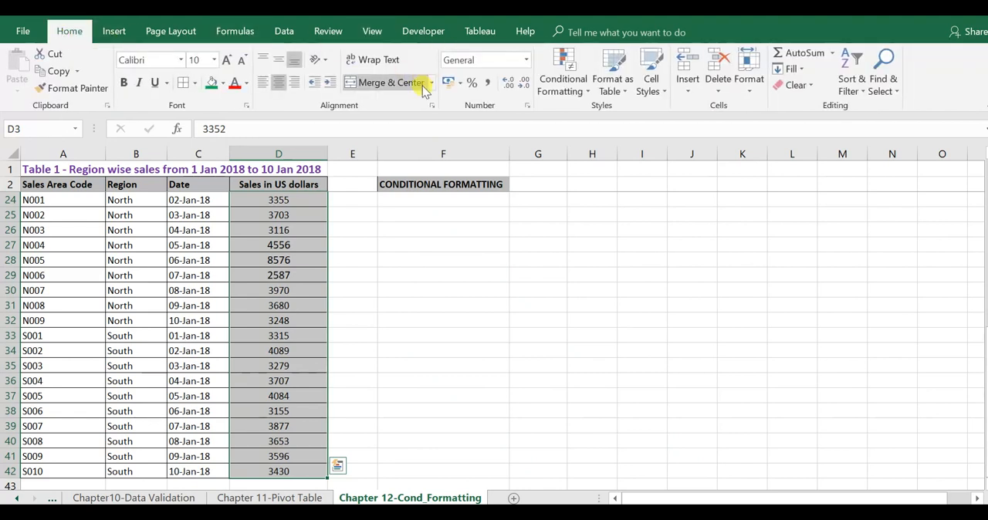
click(579, 96)
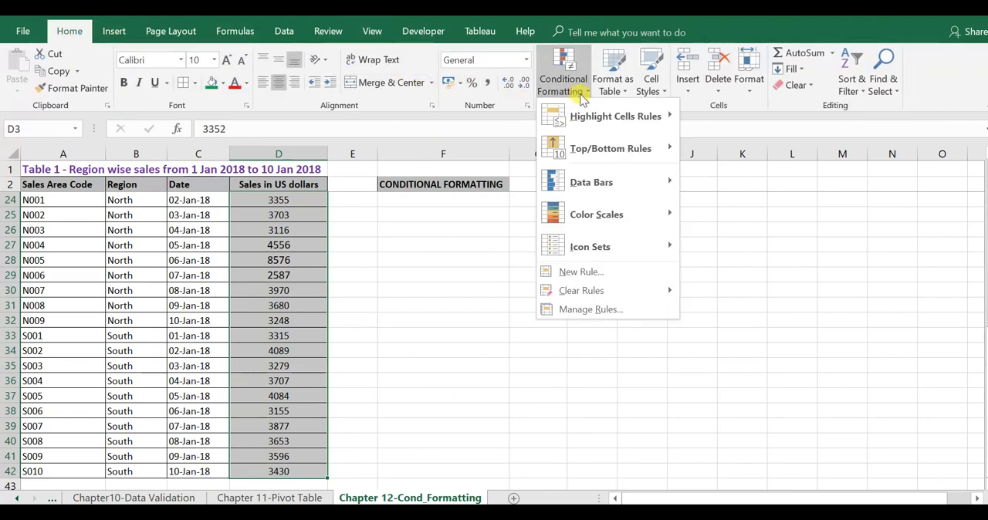
click(501, 183)
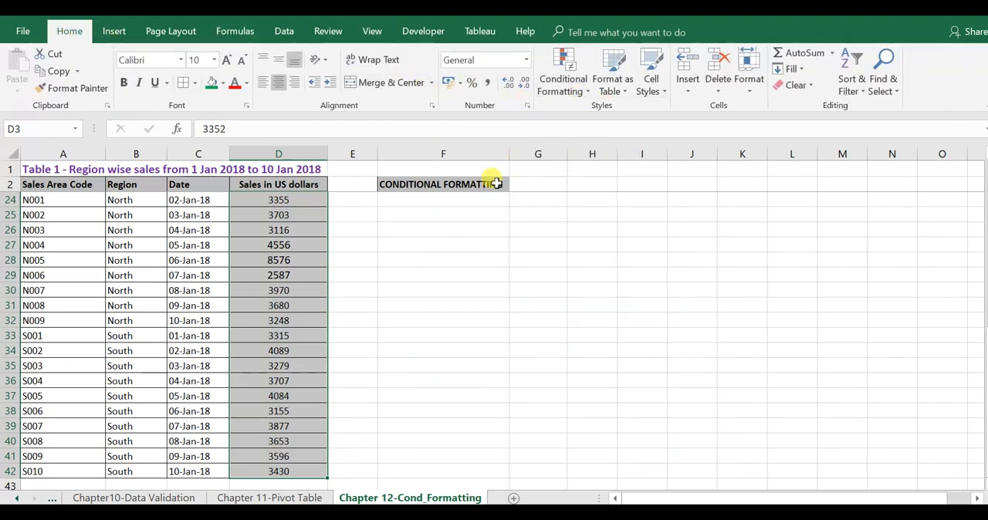
Step: Set up a Greater Than highlight rule with threshold 4000 for the sales values in D3:D42
click(492, 184)
scroll(493, 183, up, 7)
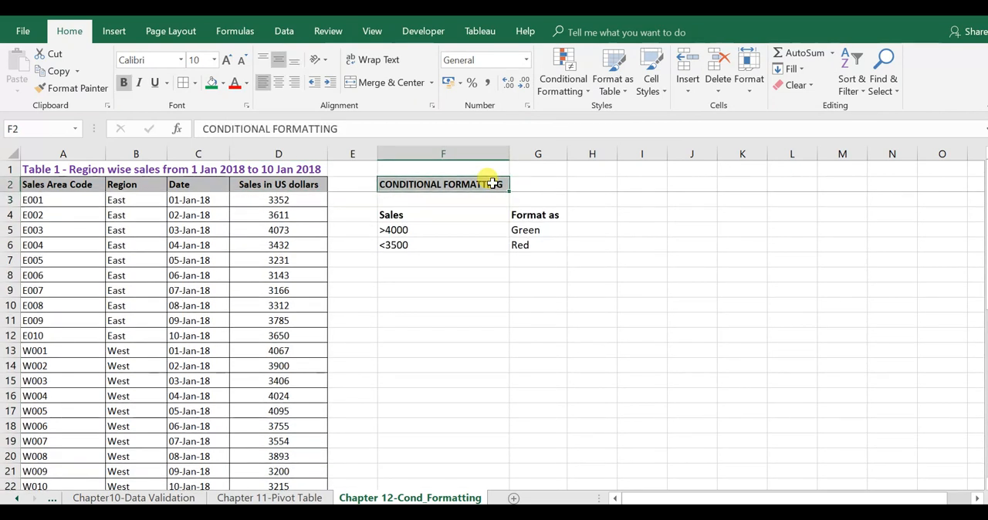
key(Left)
key(Left)
key(Down)
key(ctrl+shift+Down)
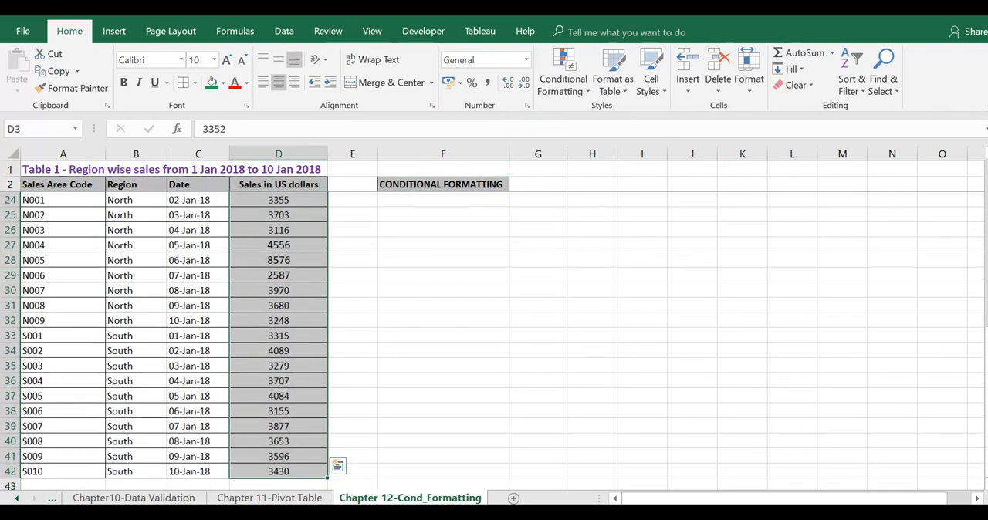
drag(986, 348, 986, 178)
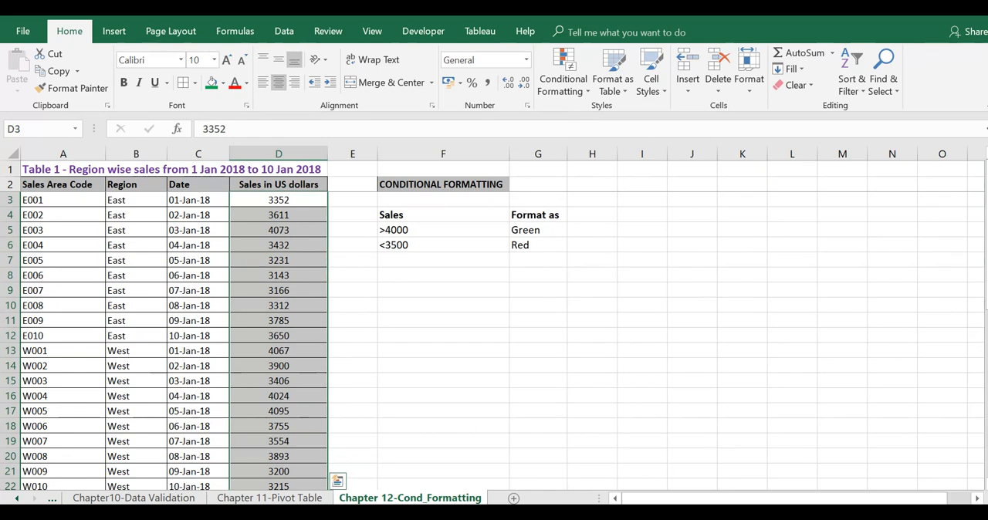
click(583, 101)
mouse_move(598, 120)
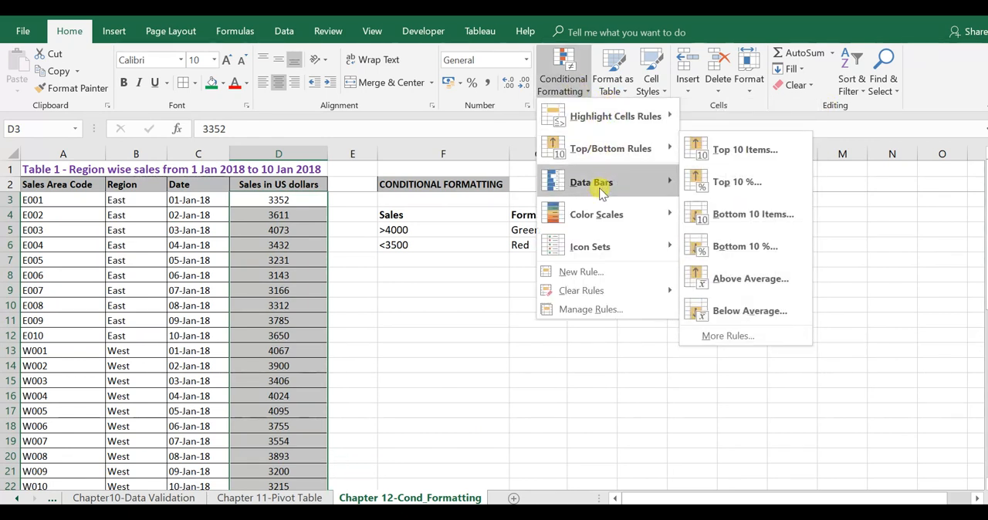
mouse_move(603, 239)
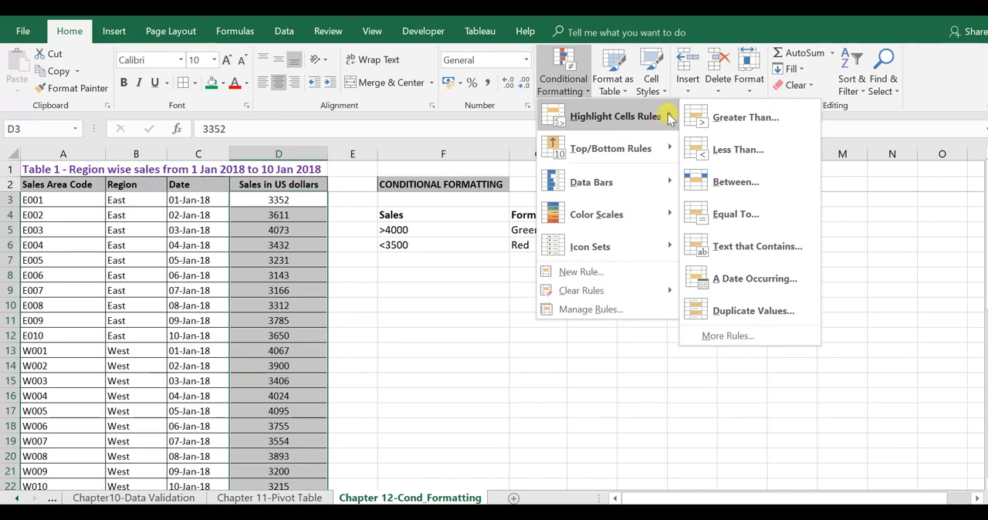
click(737, 118)
drag(541, 199, 499, 294)
text(4000)
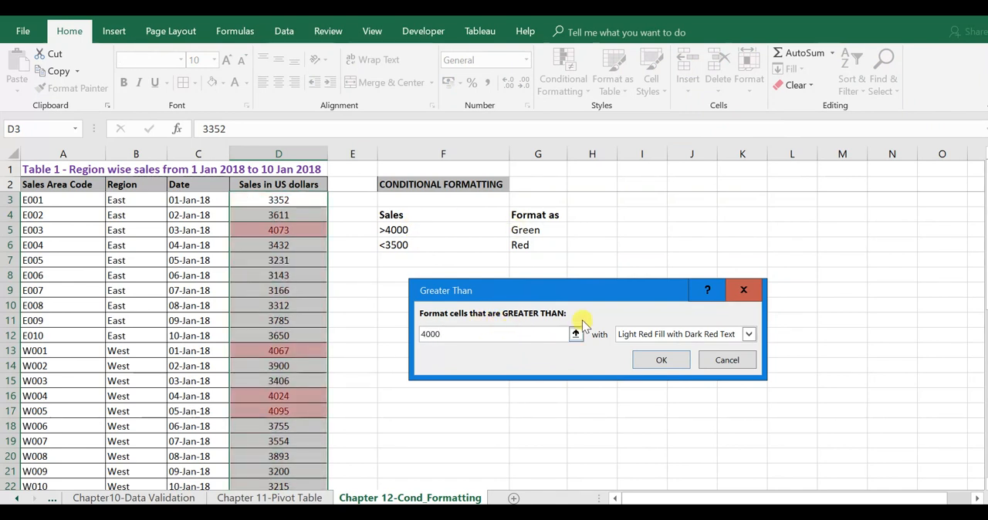
Step: Give the Greater Than rule a custom format with a solid green fill and apply it
click(712, 338)
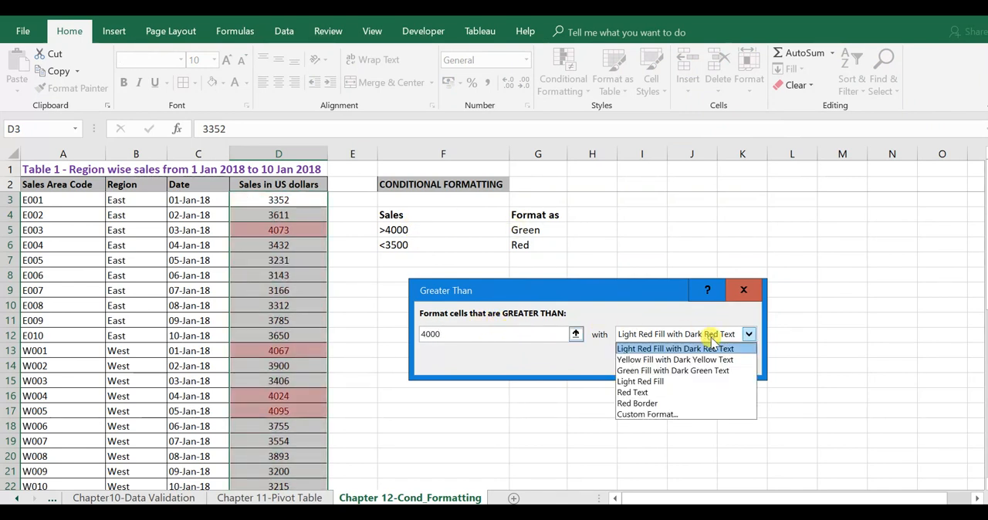
click(659, 413)
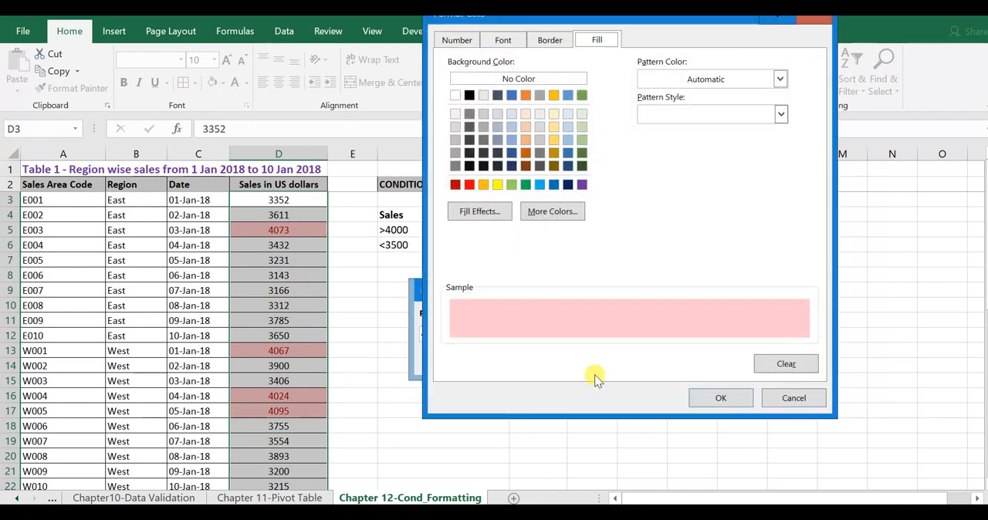
click(525, 186)
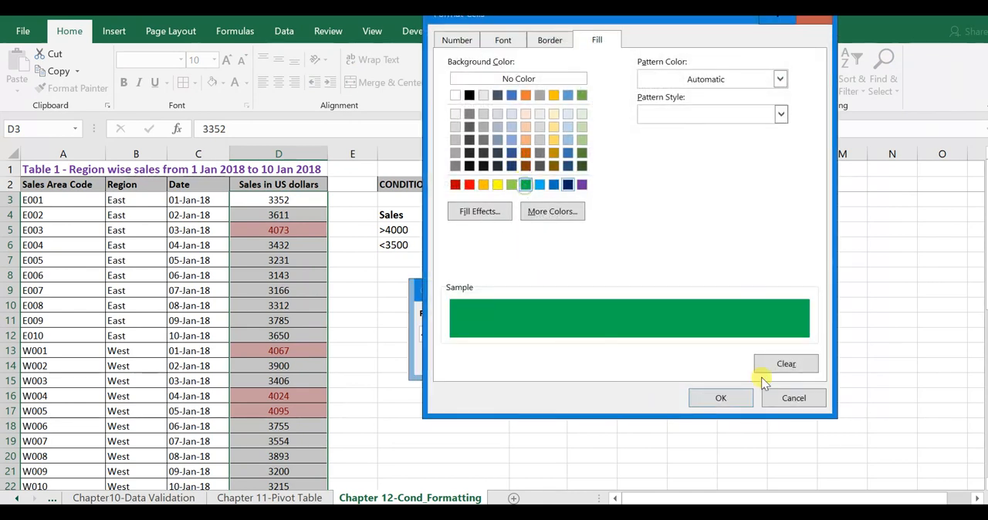
click(722, 398)
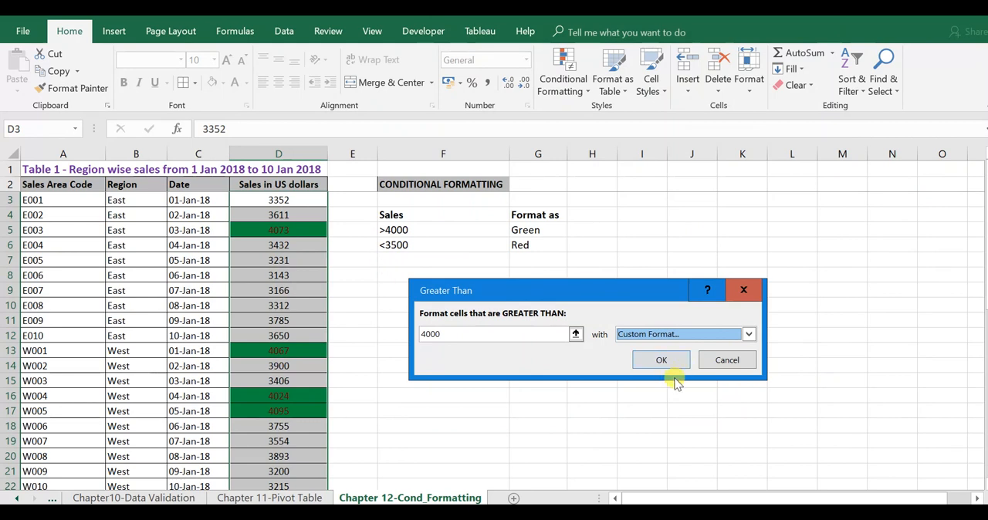
click(662, 361)
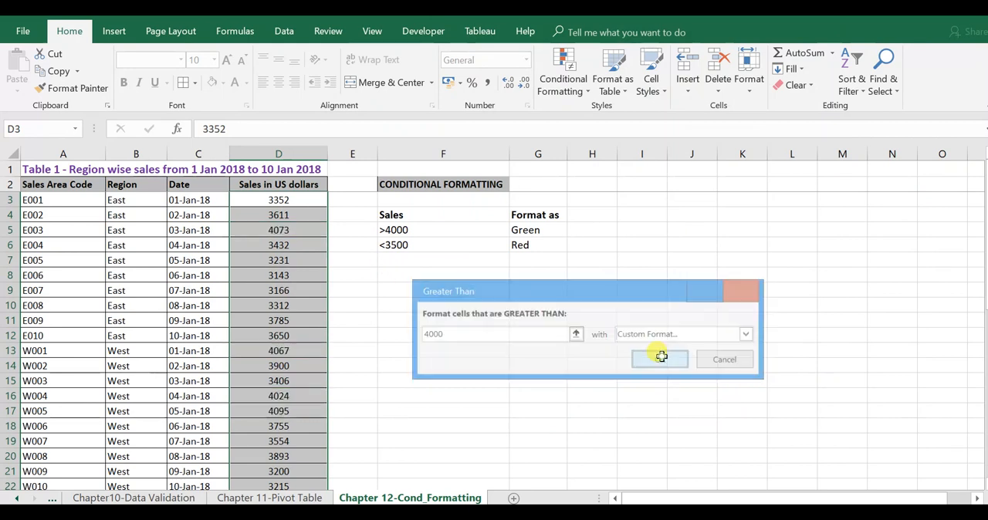
Step: Set up a Less Than highlight rule with threshold 3500 for the selected sales values in column D
click(584, 85)
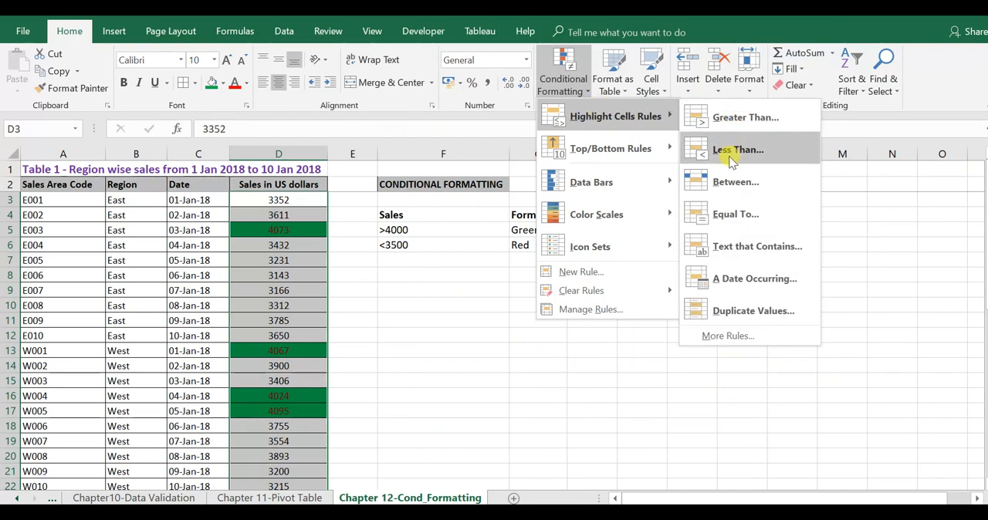
click(731, 152)
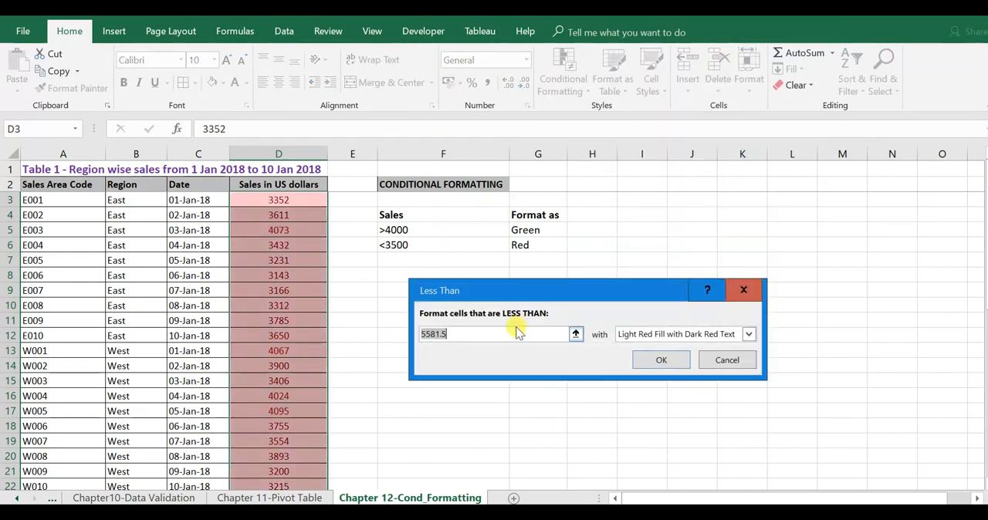
text(3500)
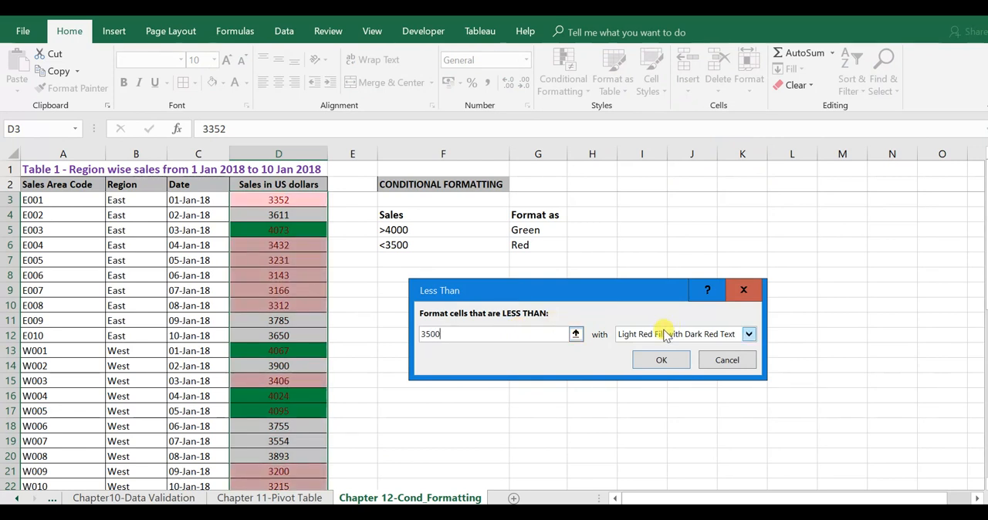
Step: Give the Less Than rule a custom format with a solid dark red fill and apply it
click(664, 333)
click(651, 413)
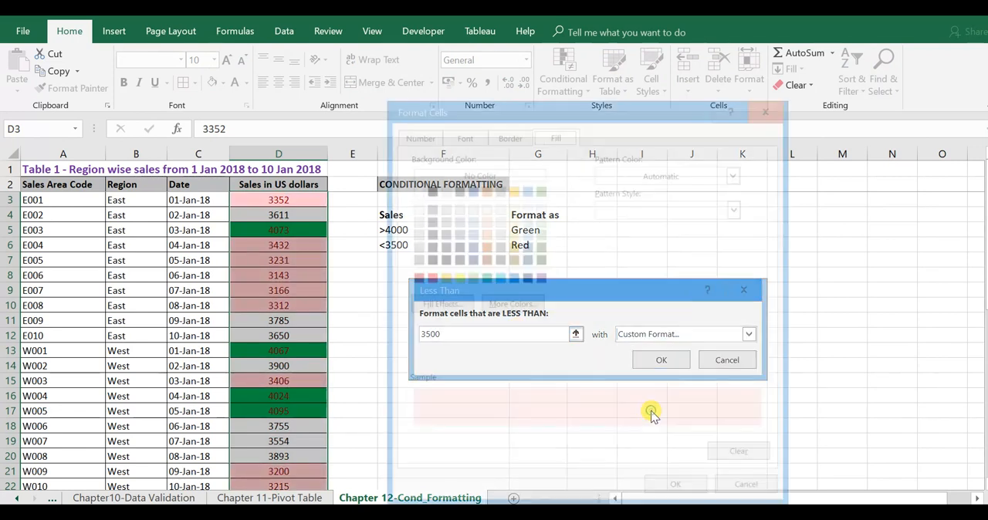
click(412, 275)
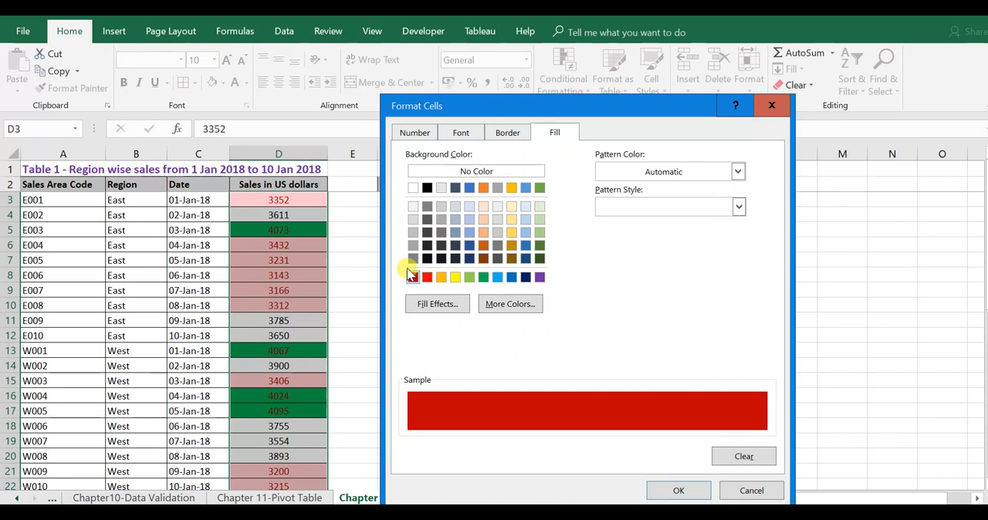
click(679, 491)
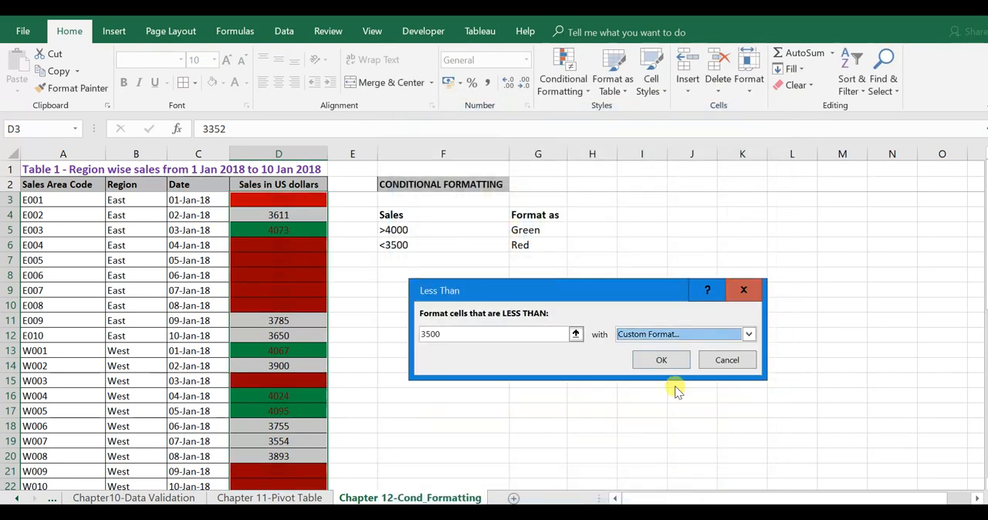
click(662, 360)
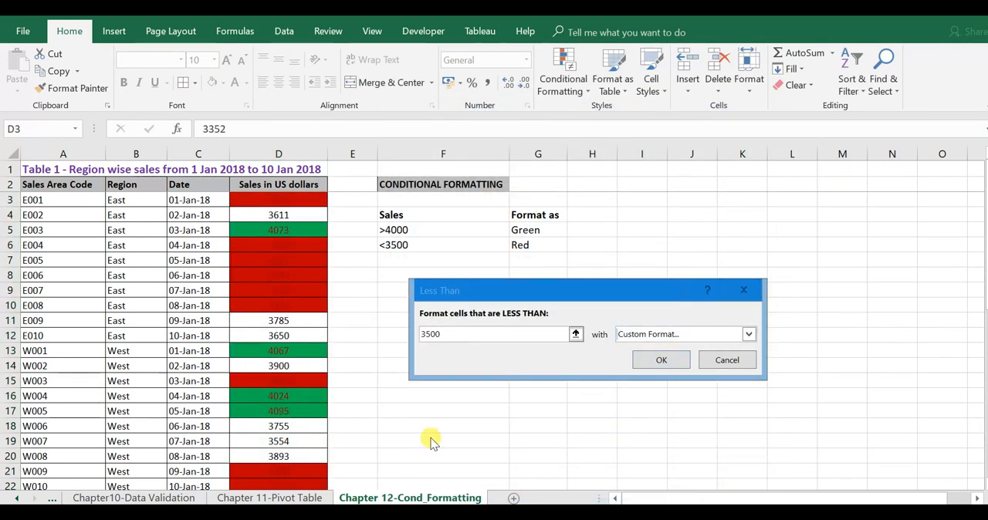
click(662, 359)
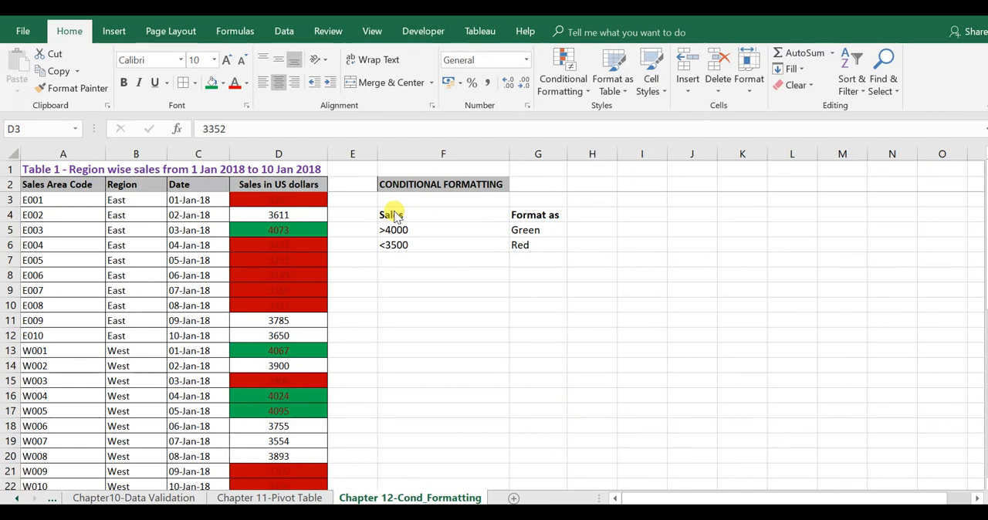
Step: Create a formula-based conditional formatting rule for the region values in B3:B42 with the formula =b3="East"
key(ctrl+shift+Down)
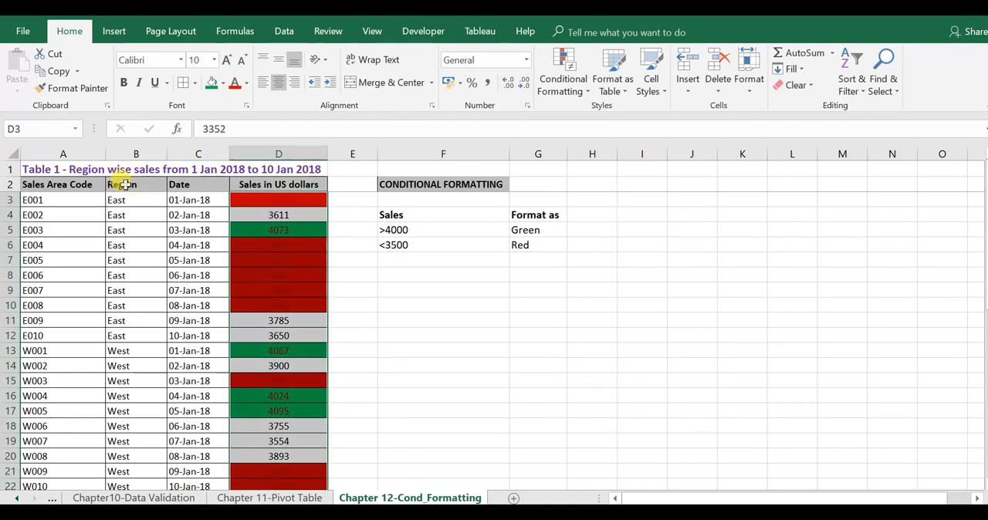
click(124, 185)
click(140, 200)
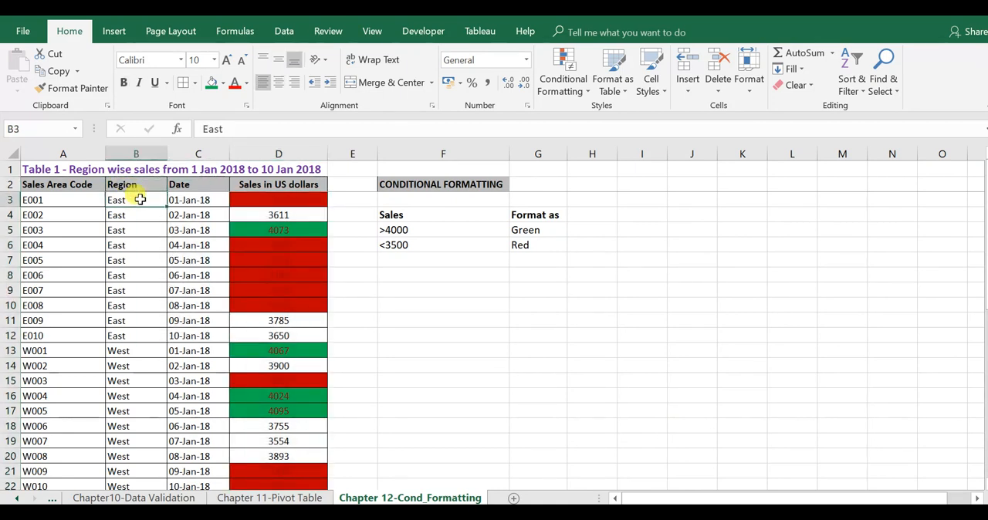
key(ctrl+shift+Down)
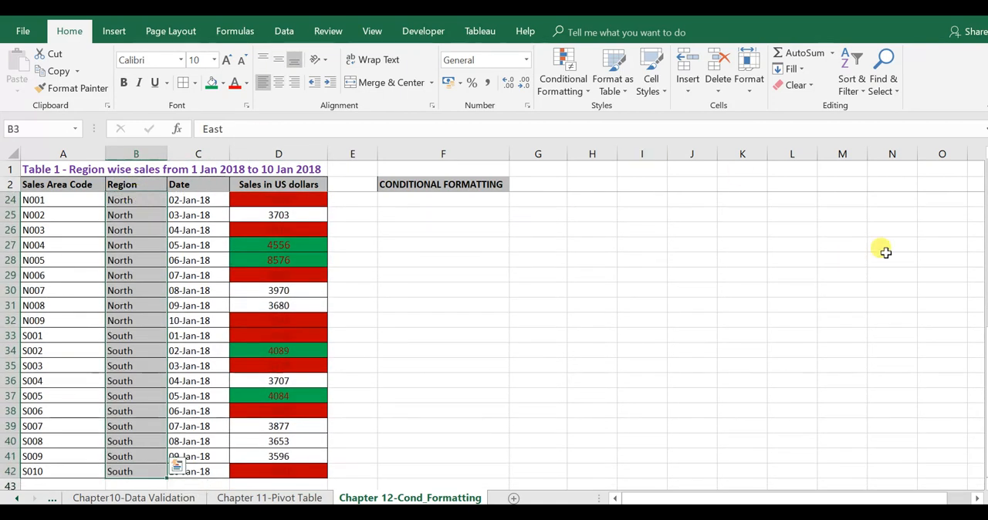
drag(986, 390, 986, 375)
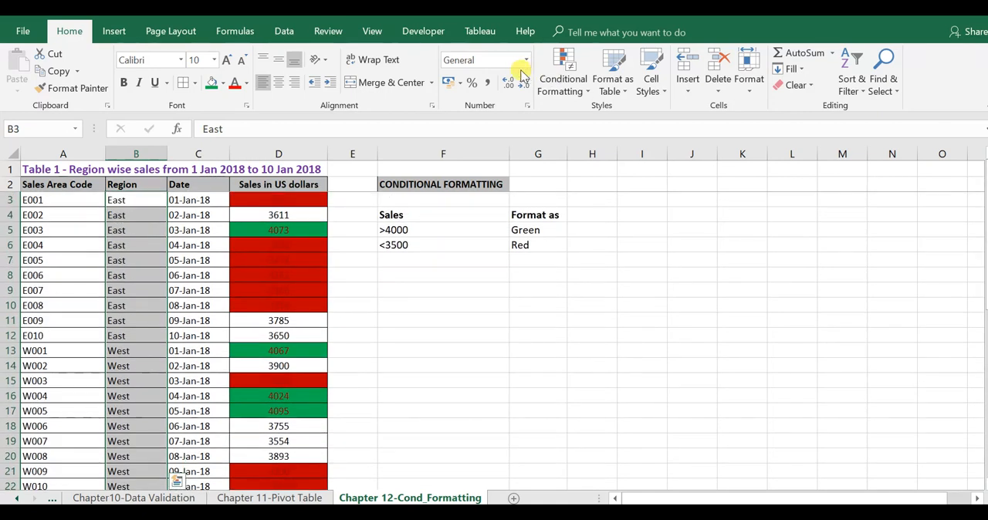
click(563, 81)
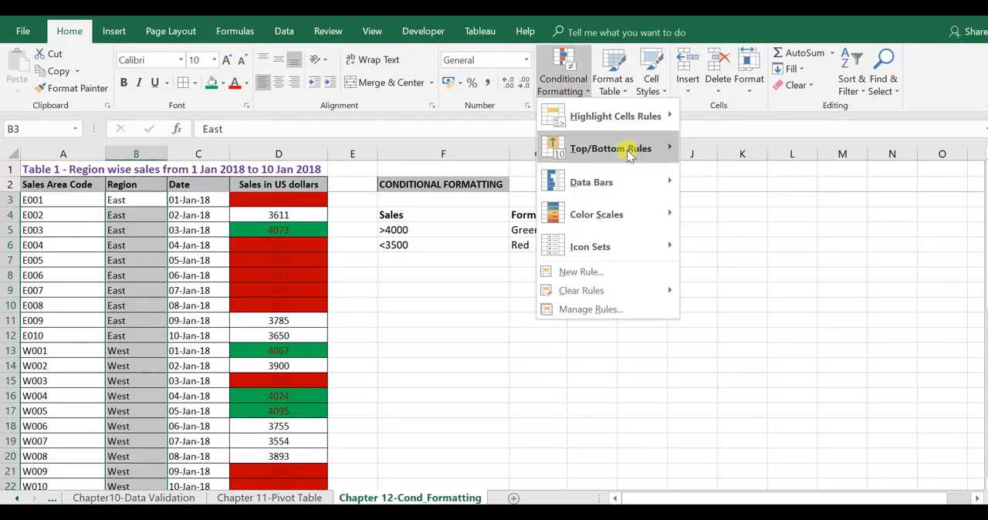
click(591, 272)
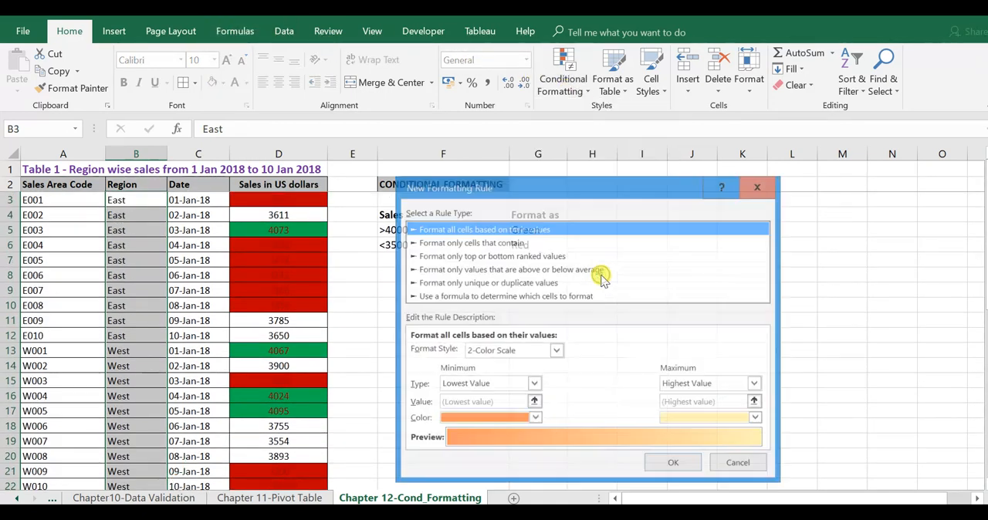
click(497, 298)
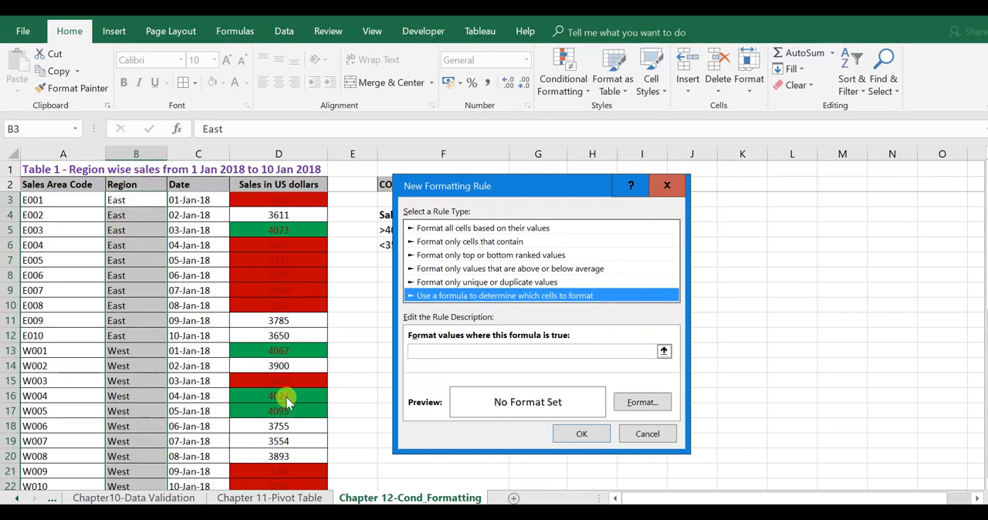
click(543, 351)
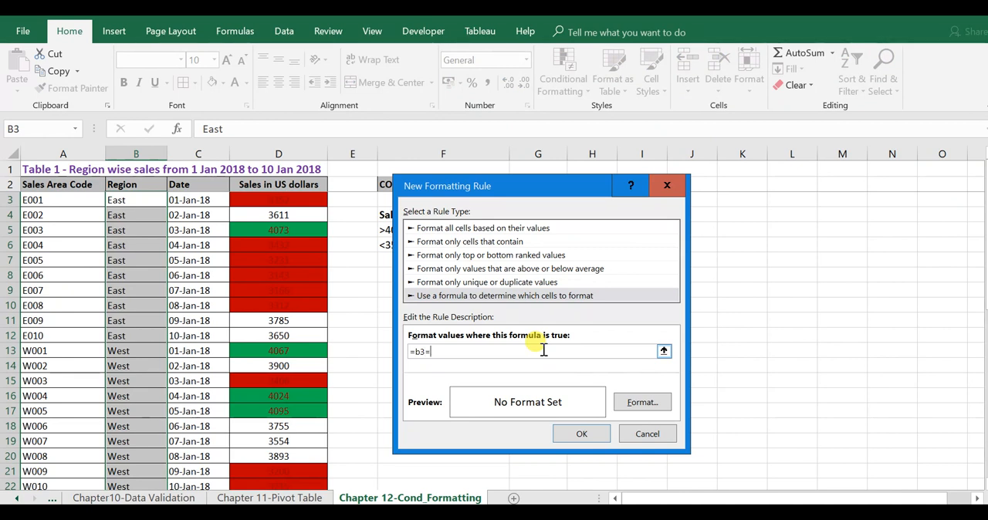
text("East)
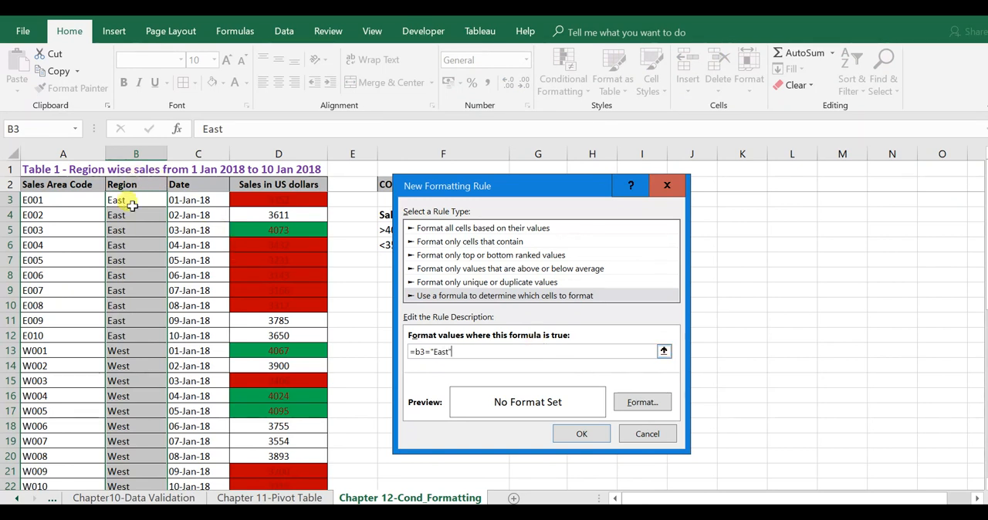
Step: Give the East formula rule a solid light blue fill and apply it to the region cells
click(644, 403)
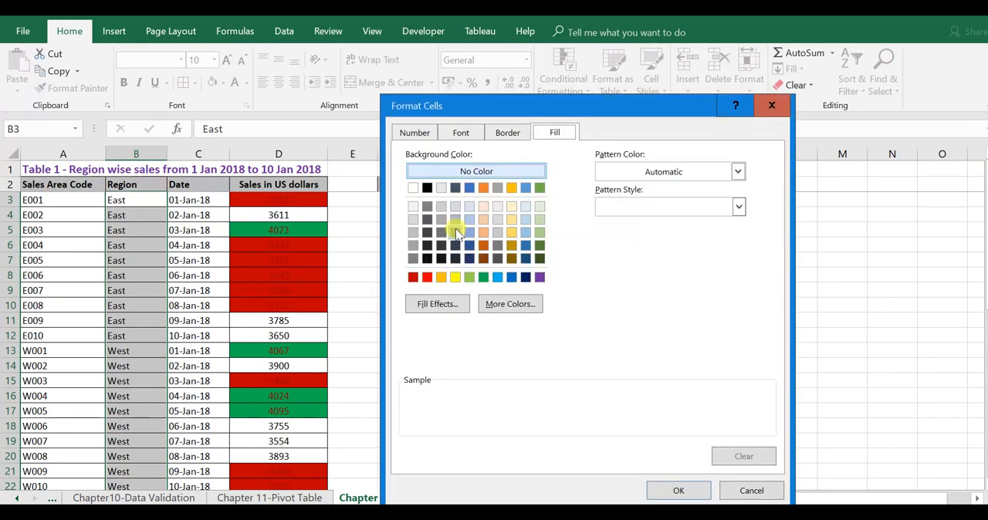
click(500, 278)
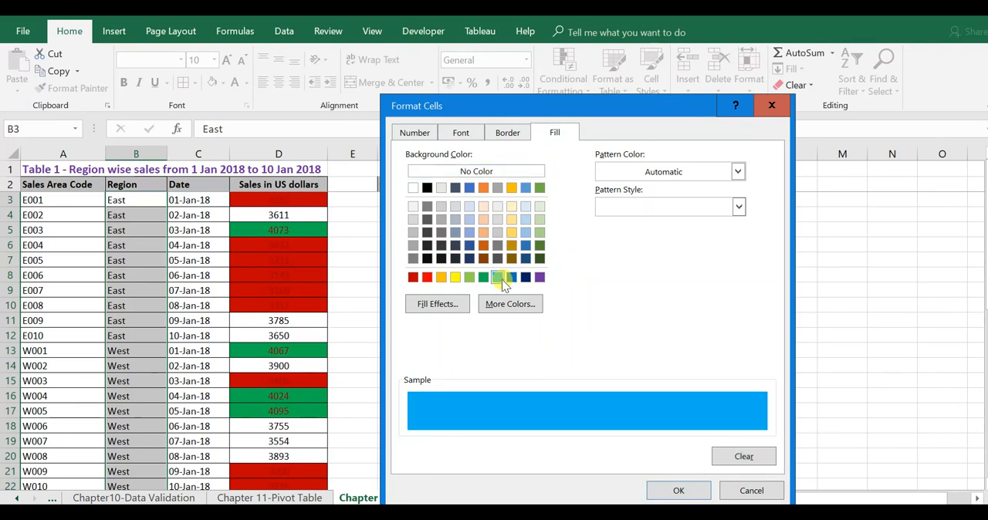
click(679, 491)
click(586, 433)
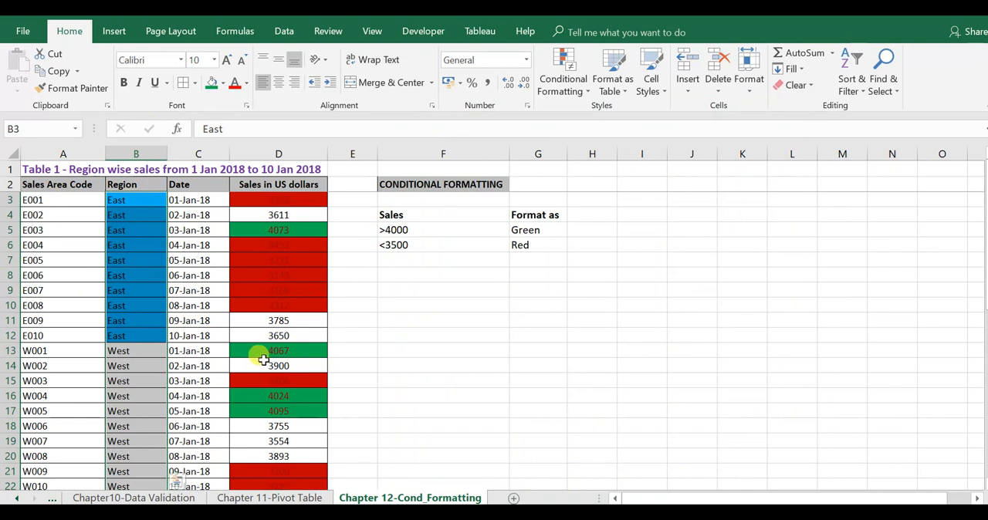
click(199, 246)
key(Left)
key(Up)
key(Up)
key(Up)
key(Up)
key(Down)
key(shift+Down)
key(shift+Down)
key(shift+Down)
key(shift+Down)
key(shift+Down)
key(shift+Down)
key(shift+Down)
key(shift+Down)
key(shift+Down)
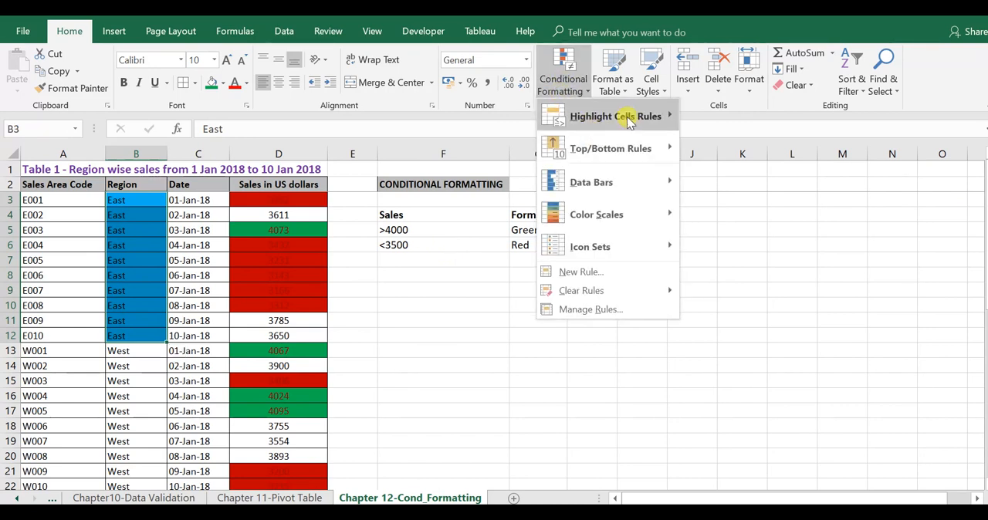
mouse_move(629, 116)
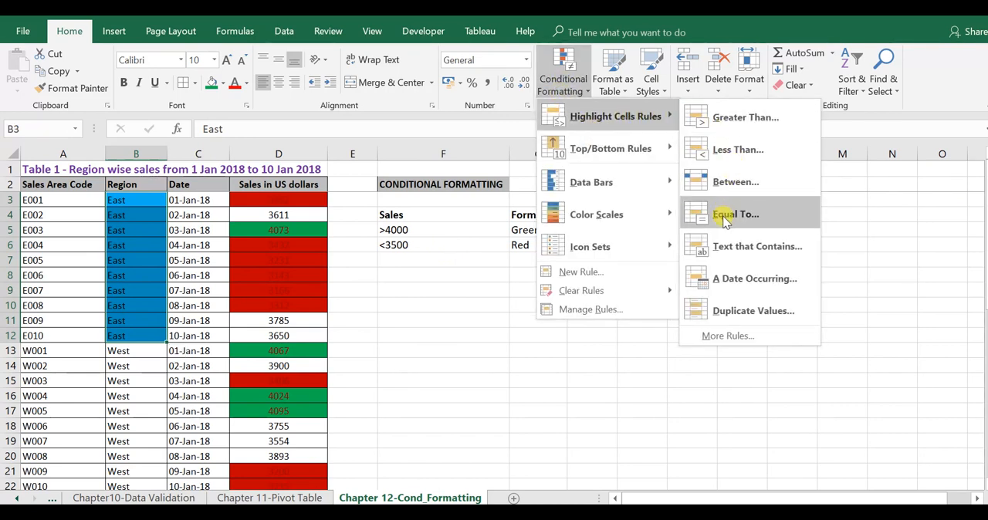
click(154, 211)
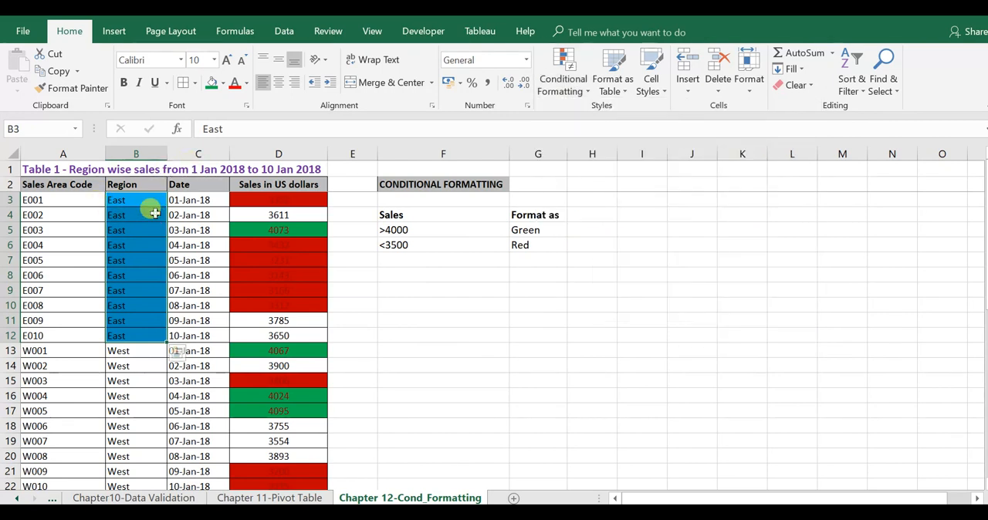
click(155, 185)
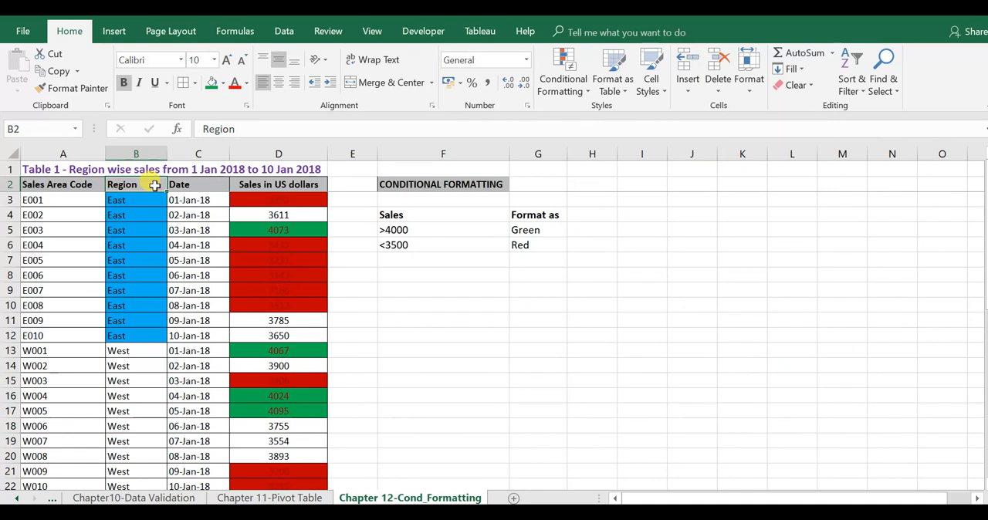
key(Down)
key(Right)
key(Left)
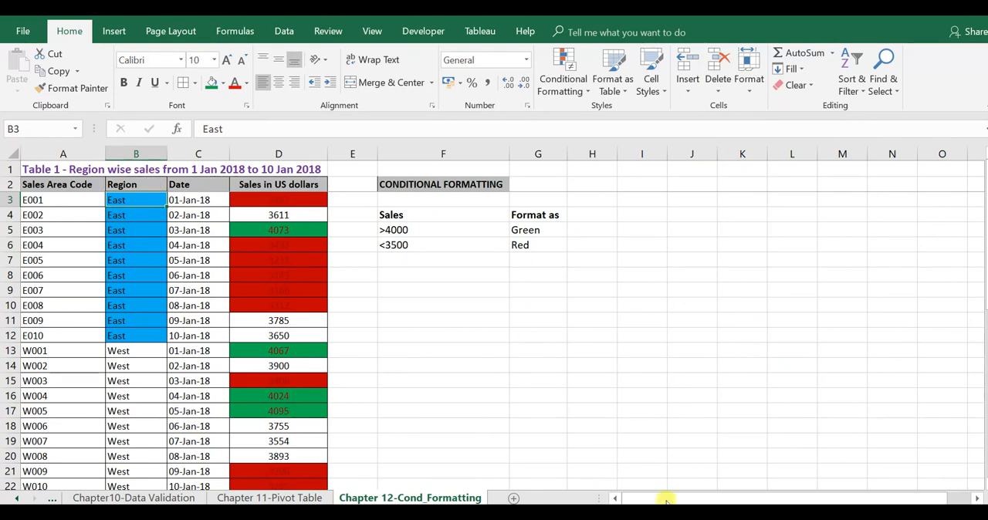
click(410, 362)
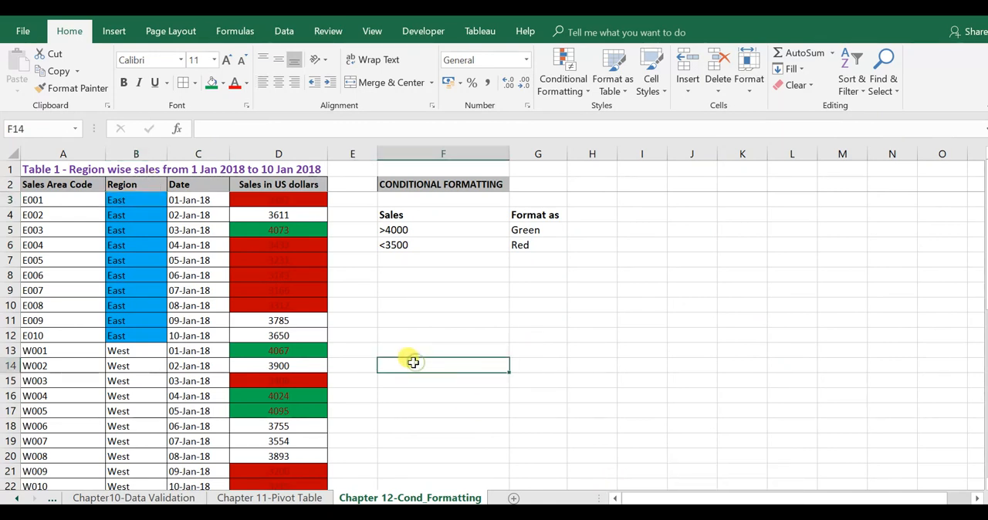
click(29, 189)
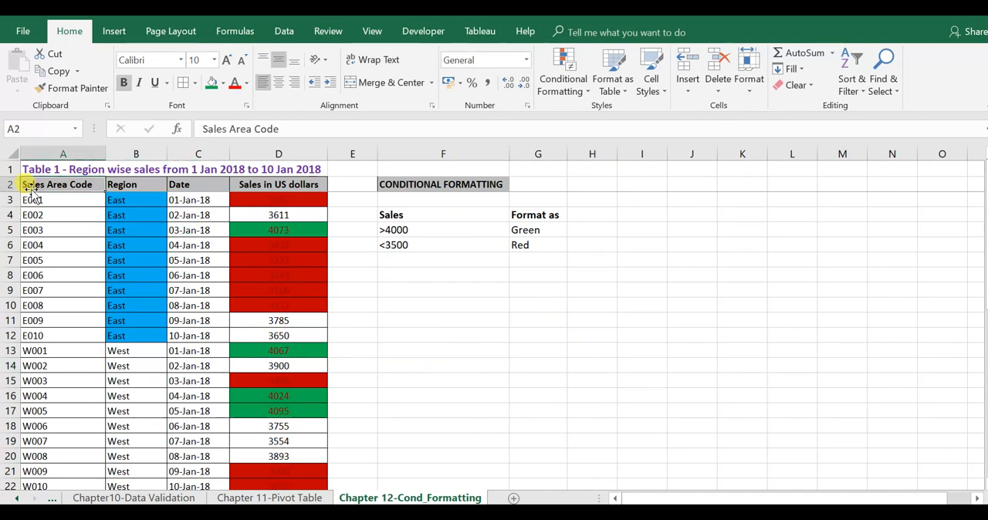
click(31, 198)
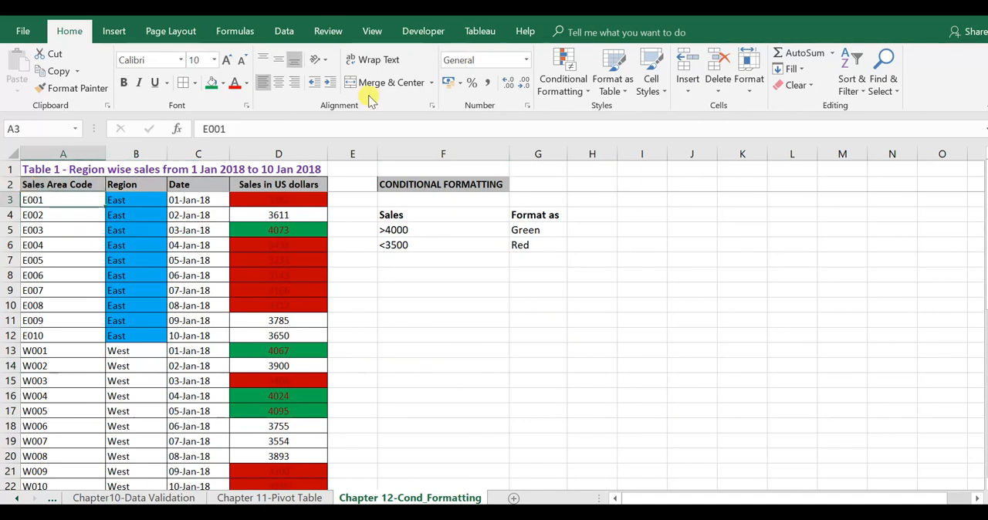
key(shift+Down)
key(shift+Down)
key(Up)
key(Down)
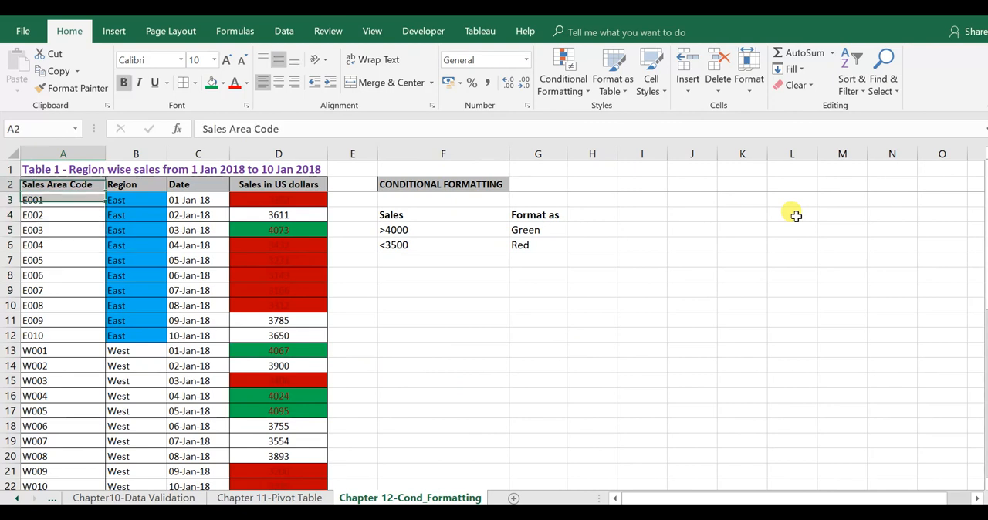
key(ctrl+Down)
key(ctrl+Up)
Step: Change the sales area code in A12 to E001 and select that cell together with the matching code in A3
key(Down)
key(Down)
key(Down)
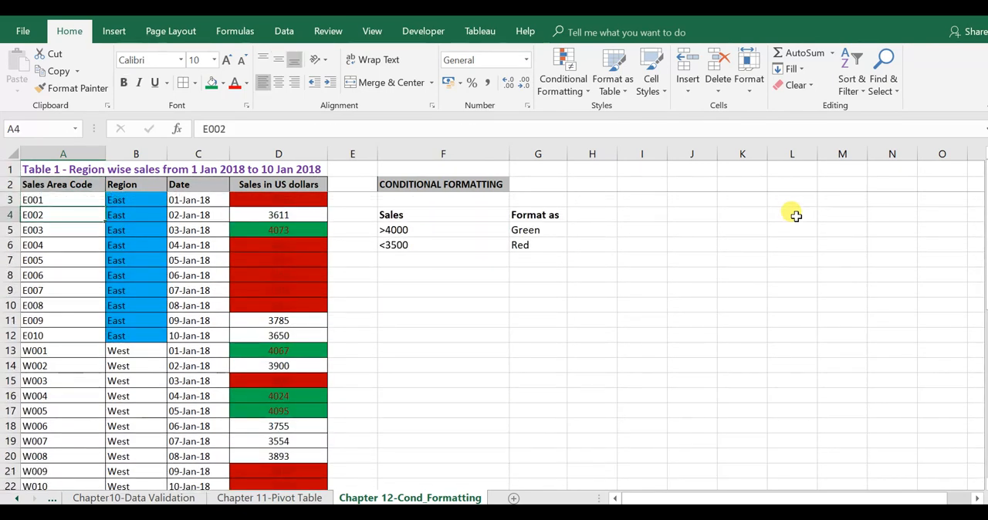
key(Down)
key(Down)
key(Down)
key(Down)
key(Down)
key(Down)
key(Down)
key(Down)
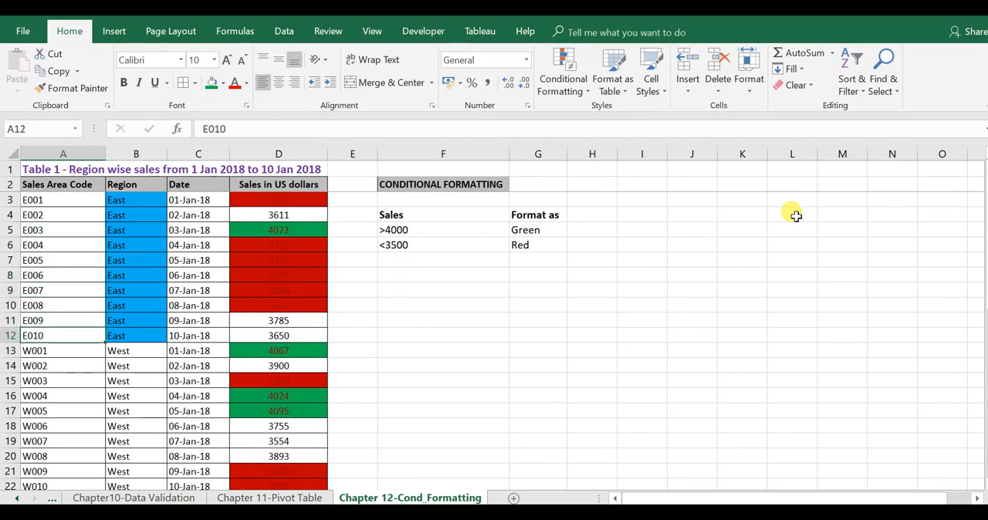
key(F2)
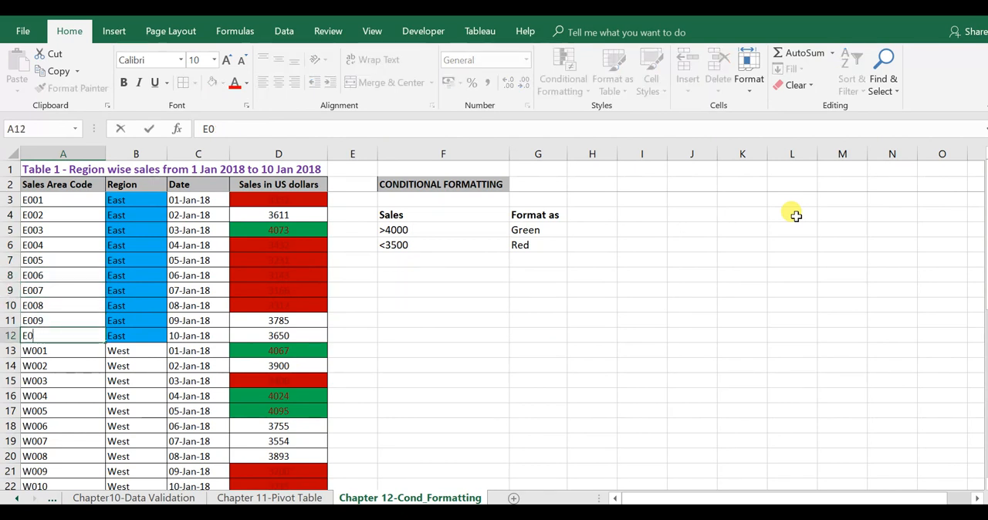
text(01)
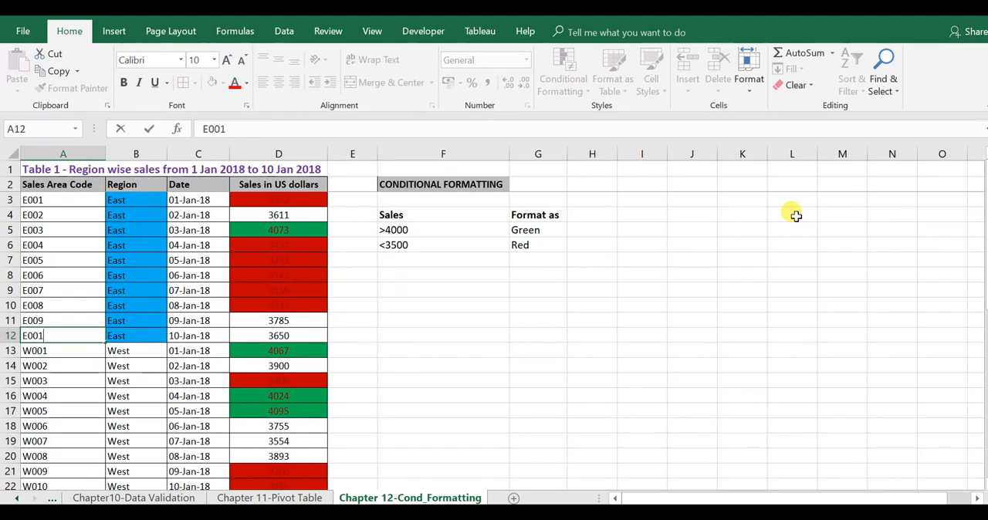
key(ctrl+Return)
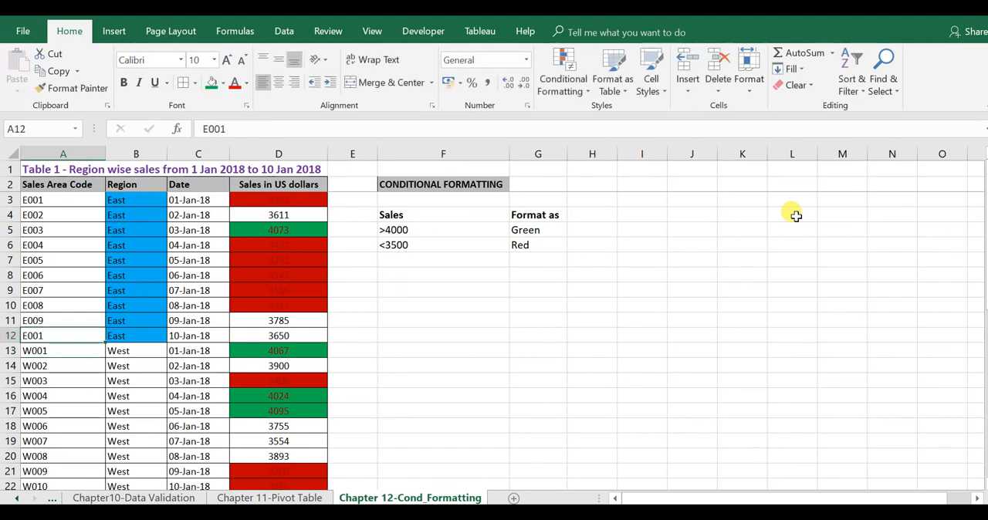
ctrl+click(55, 203)
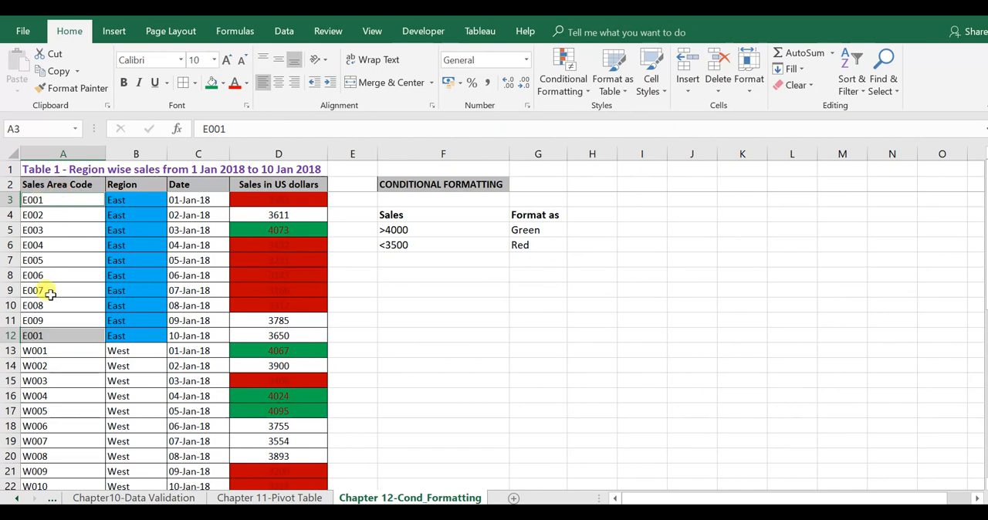
Step: Highlight duplicate values in the Sales Area Code column, A2:A42, using a Duplicate Values rule with Light Red Fill with Dark Red Text
click(85, 290)
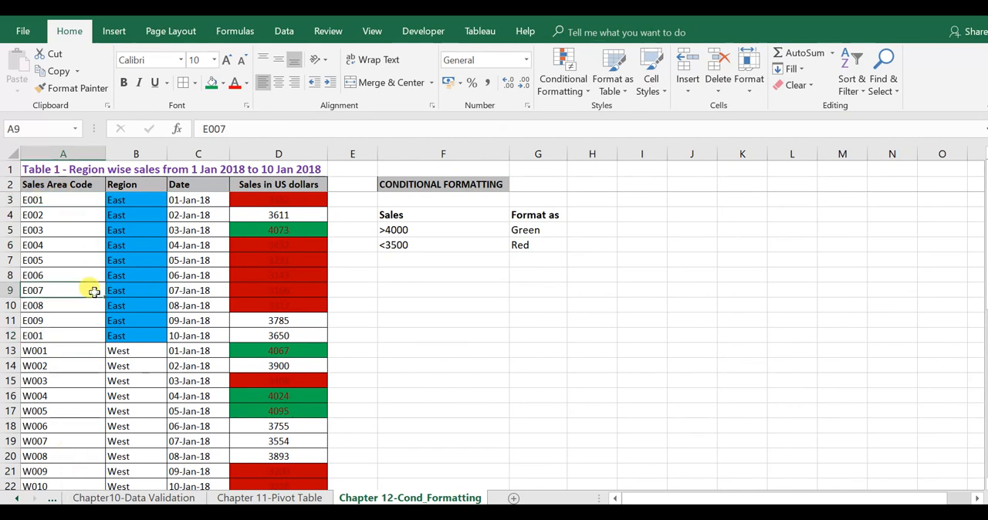
click(77, 187)
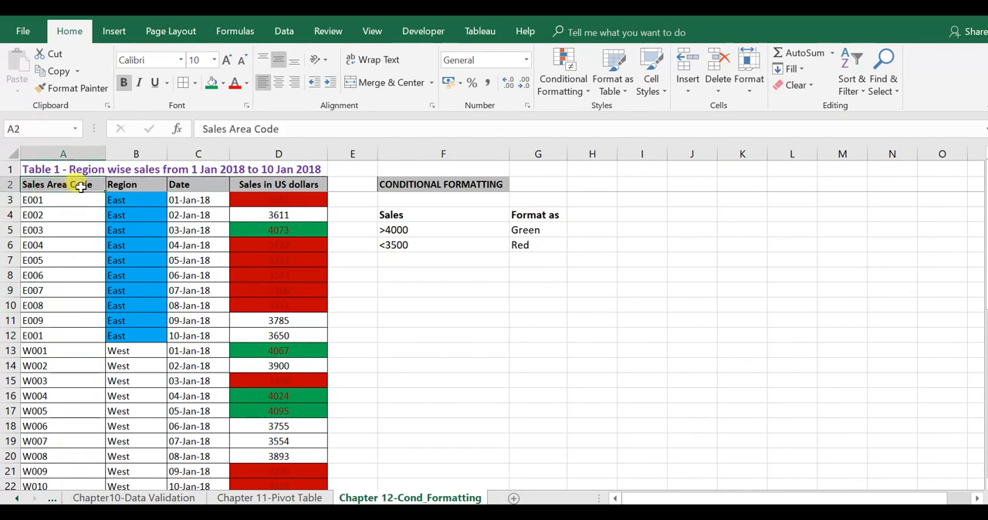
key(ctrl+shift+Down)
key(Up)
key(Down)
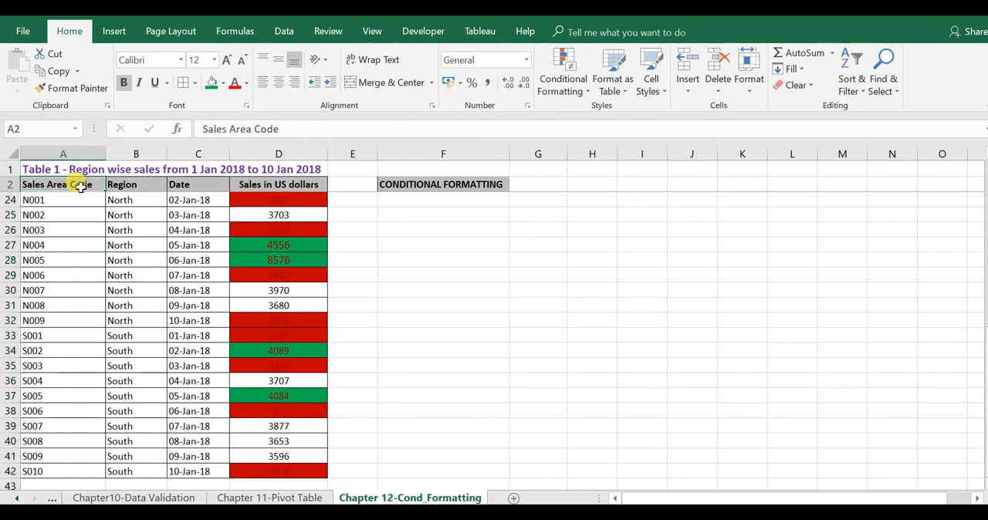
key(ctrl+shift+Down)
drag(987, 421, 987, 248)
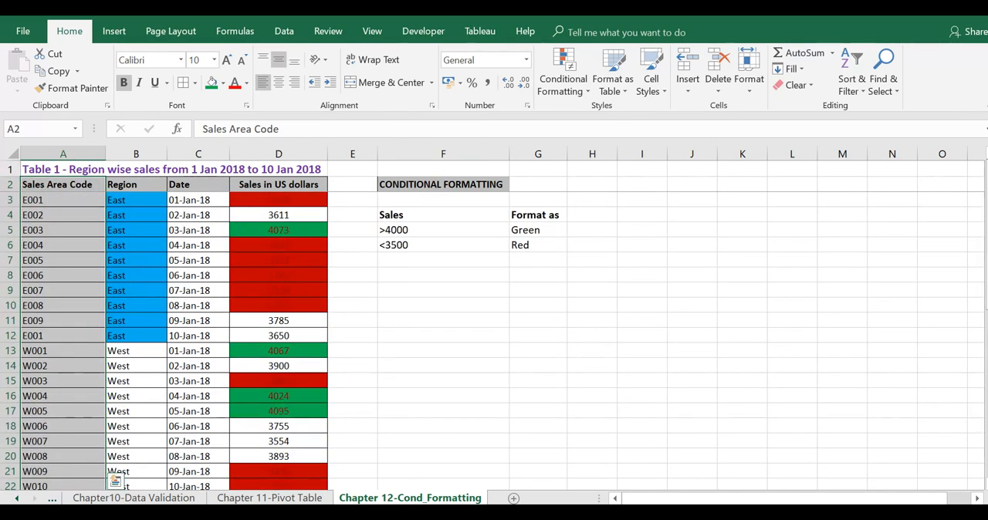
click(576, 93)
mouse_move(601, 115)
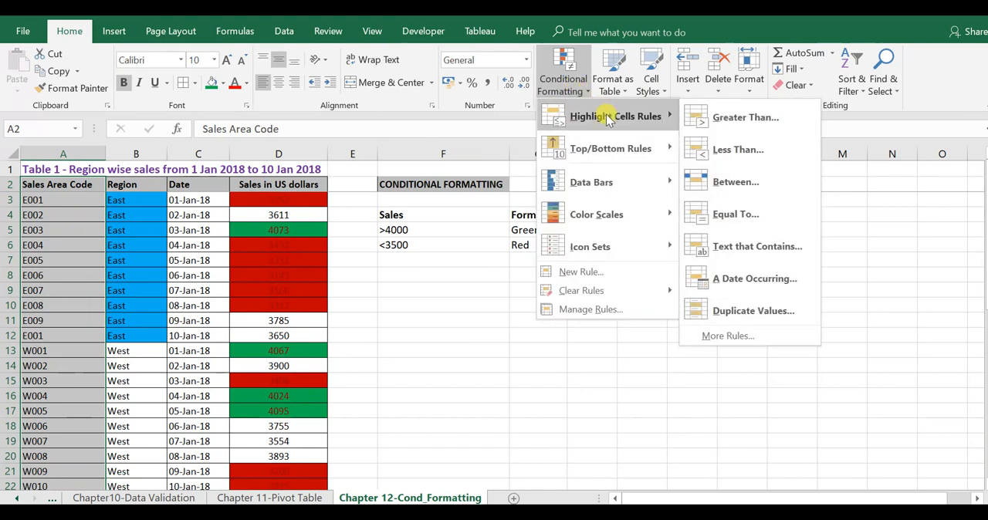
click(745, 311)
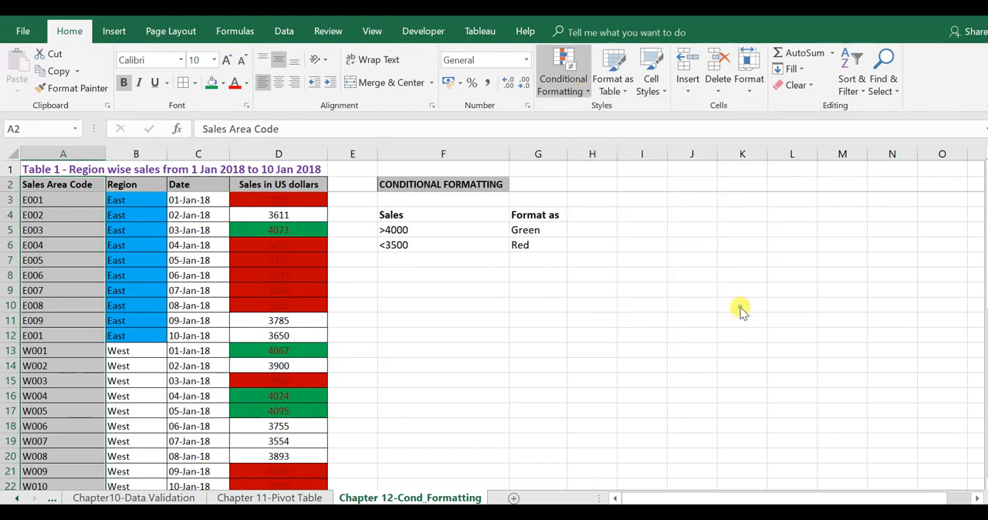
click(574, 327)
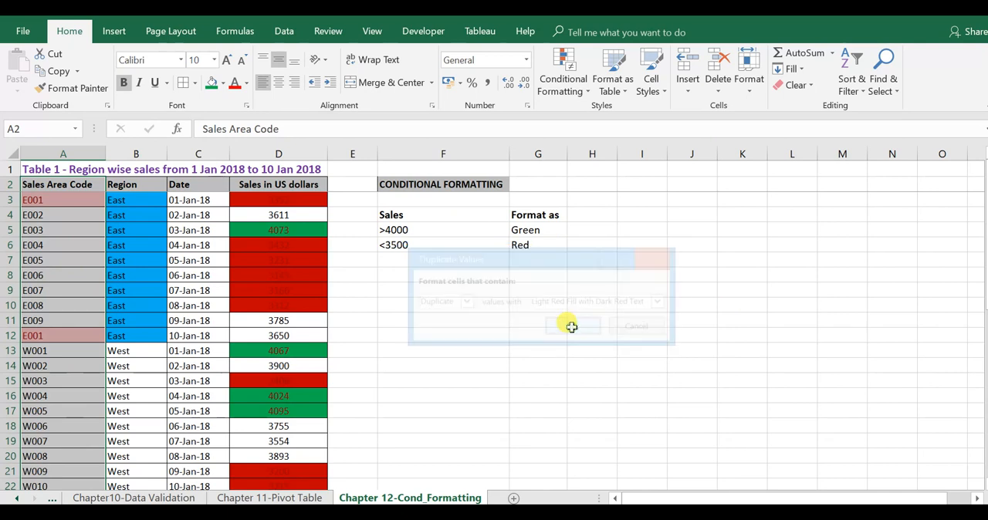
click(36, 200)
click(56, 334)
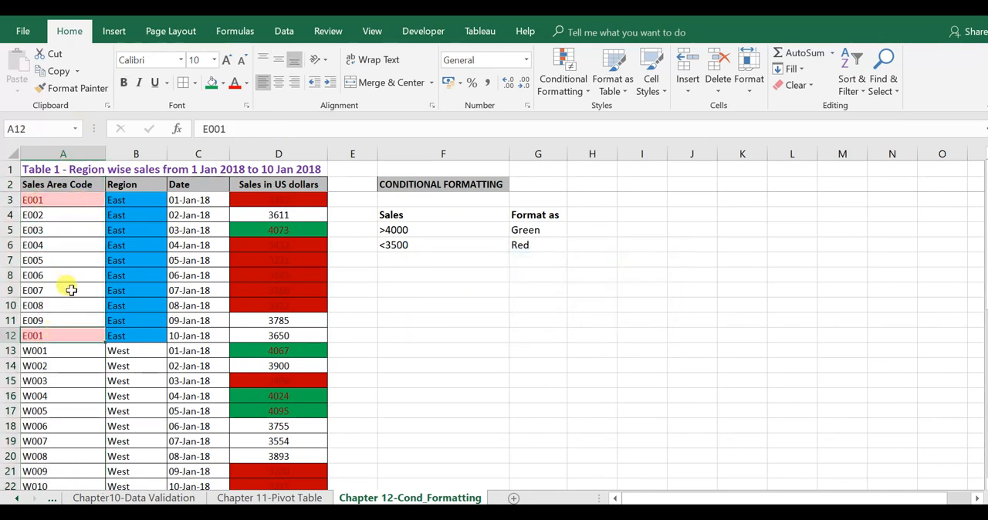